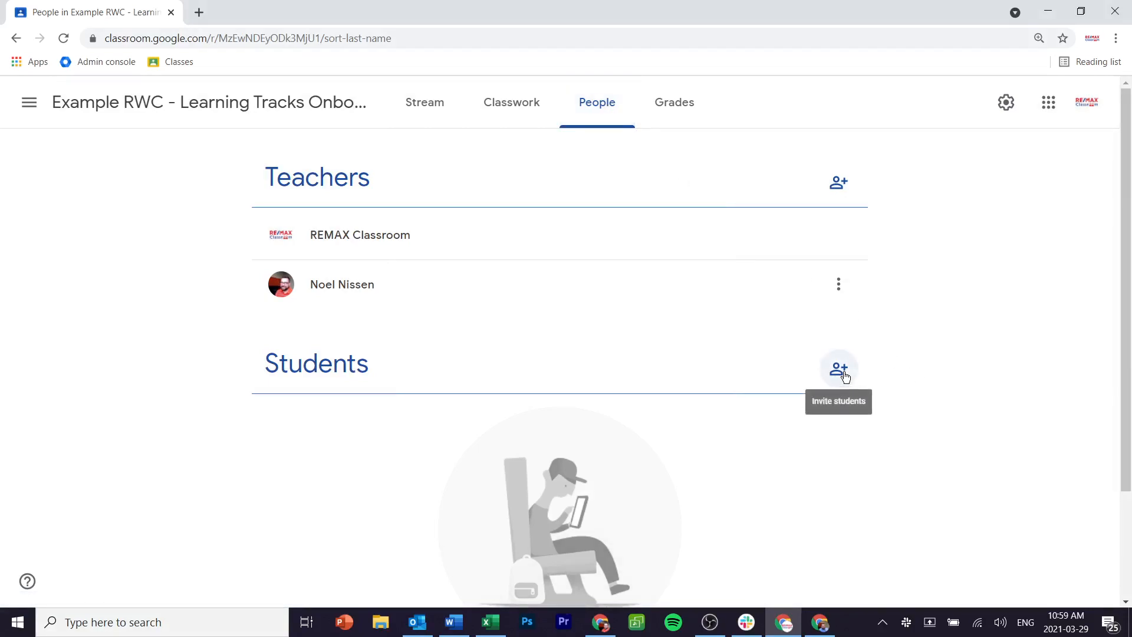
# Step: Invite a single student to the class by entering their e-mail address and sending the invitation
pyautogui.click(843, 371)
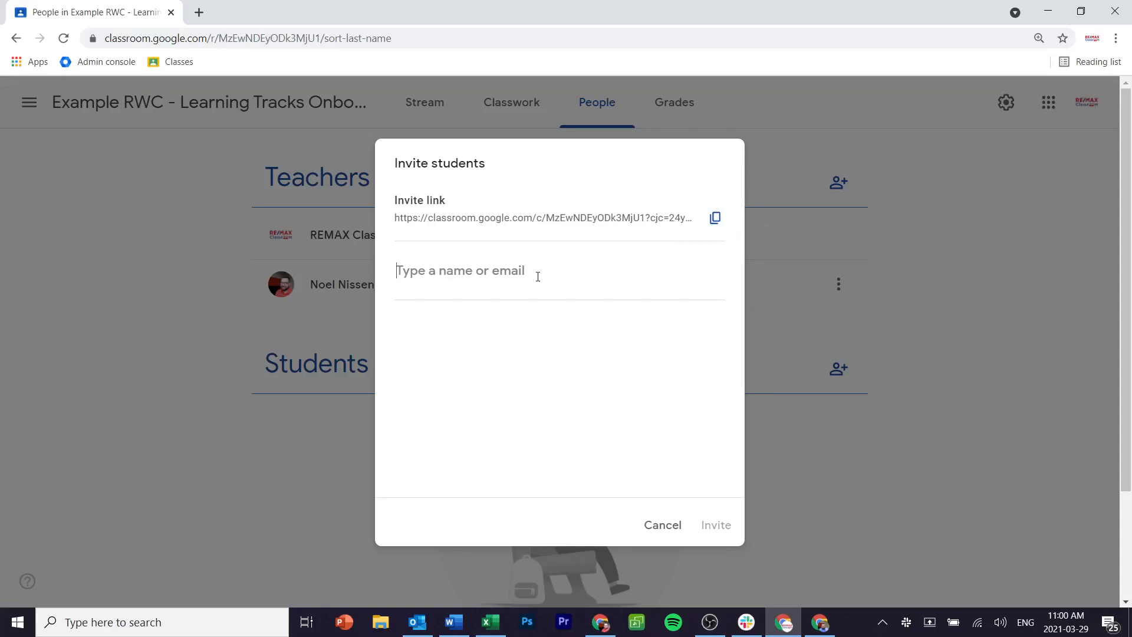
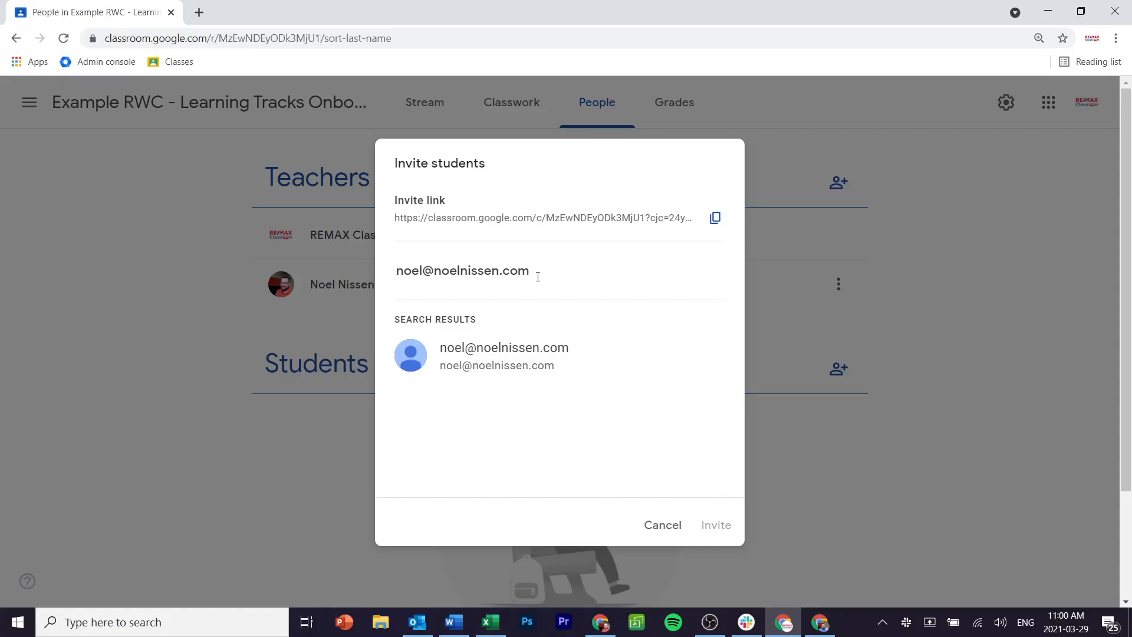
pyautogui.click(505, 351)
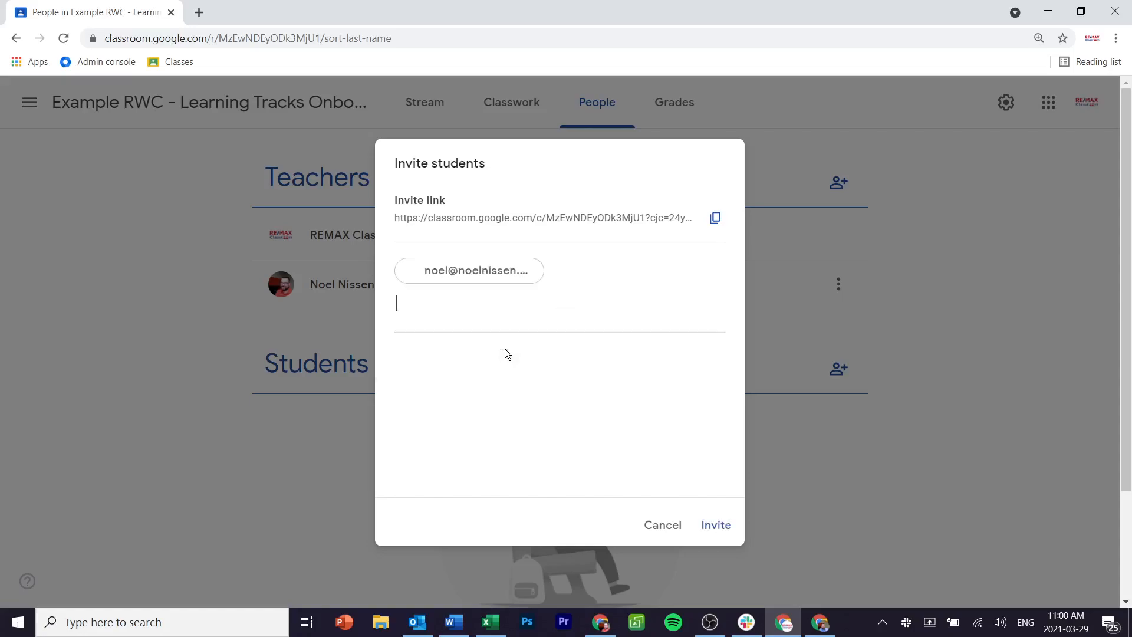
pyautogui.click(718, 524)
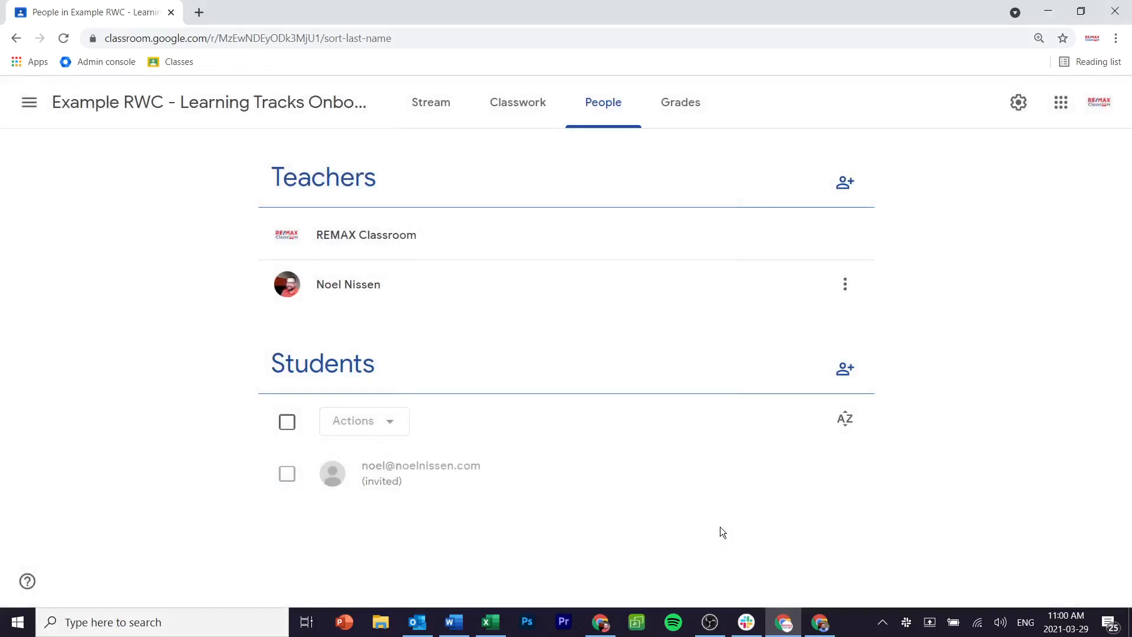
# Step: Add three student e-mail addresses as recipients and send them all one invitation
pyautogui.click(836, 372)
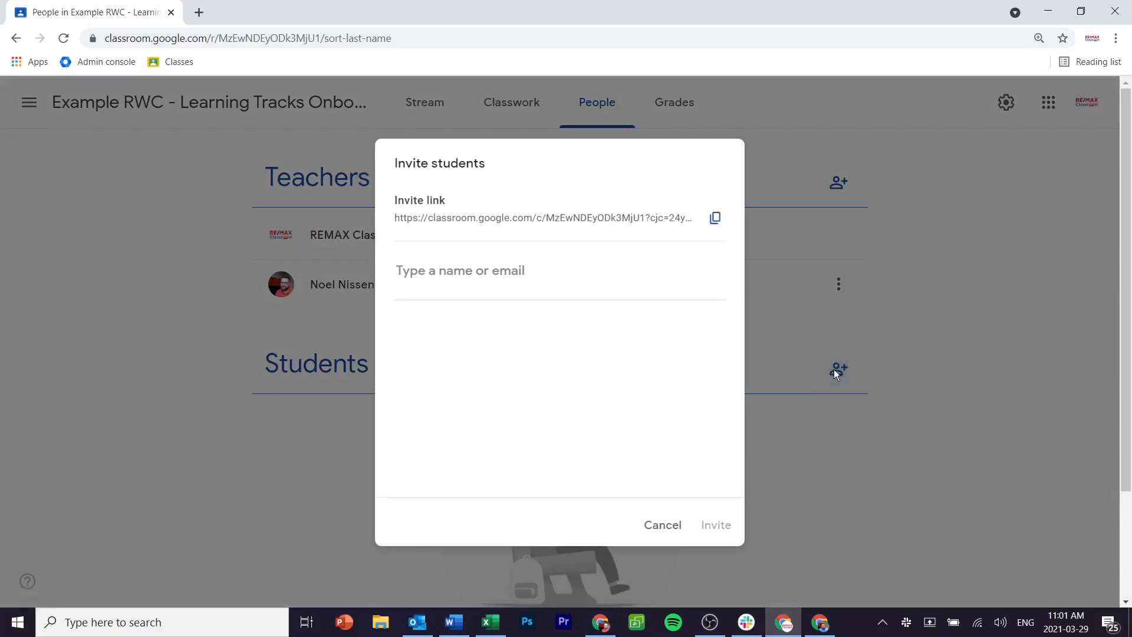
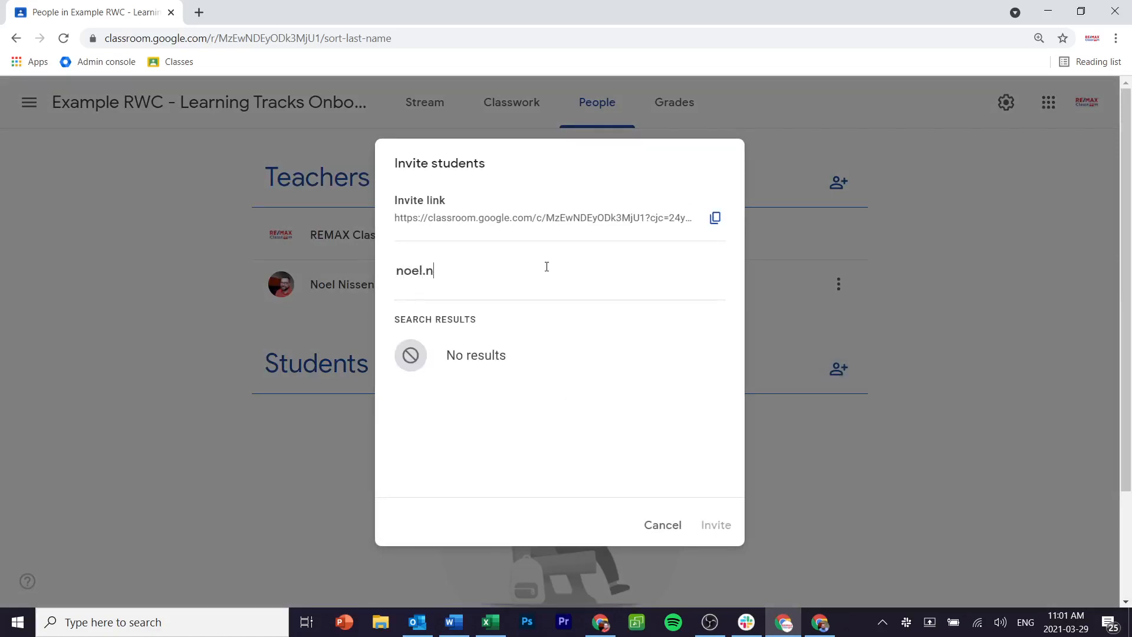
pyautogui.rightClick(551, 269)
pyautogui.click(530, 368)
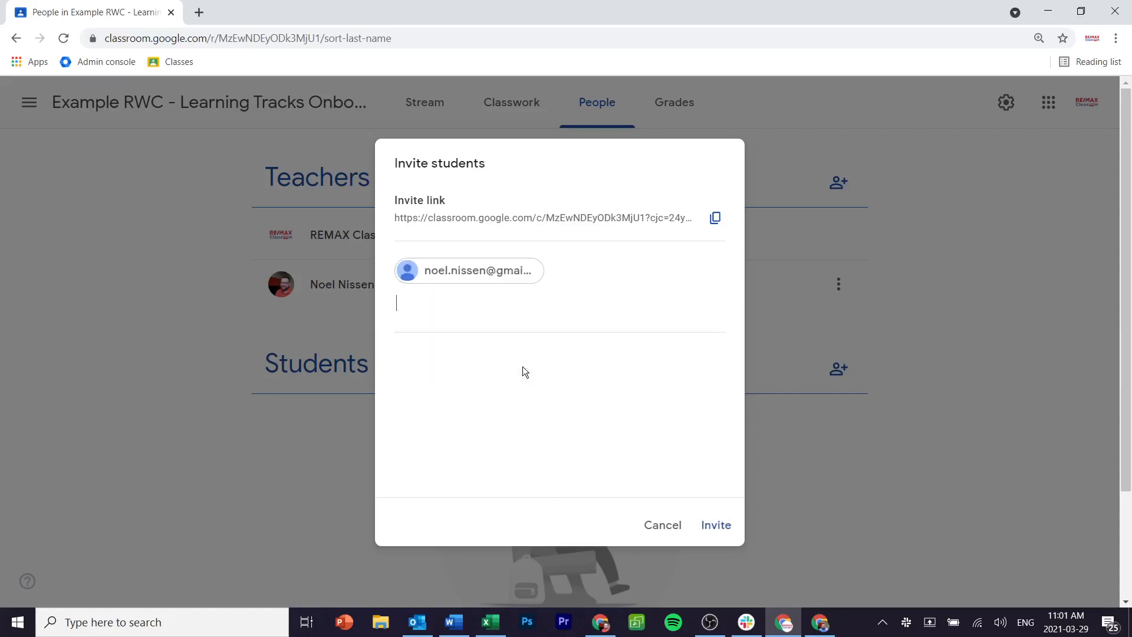
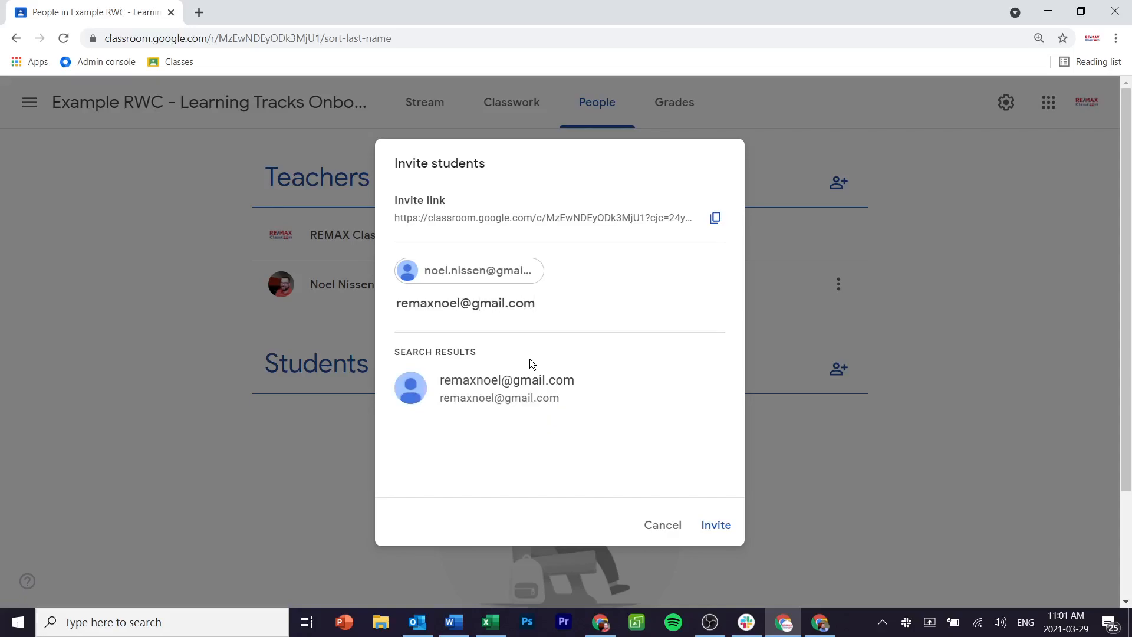
pyautogui.click(526, 382)
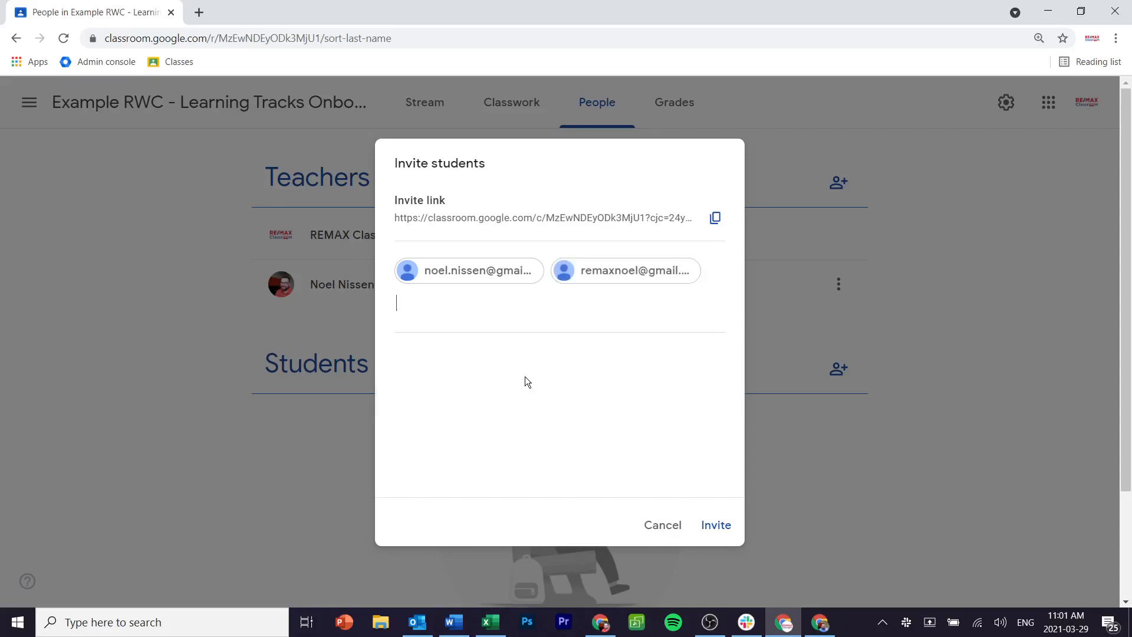
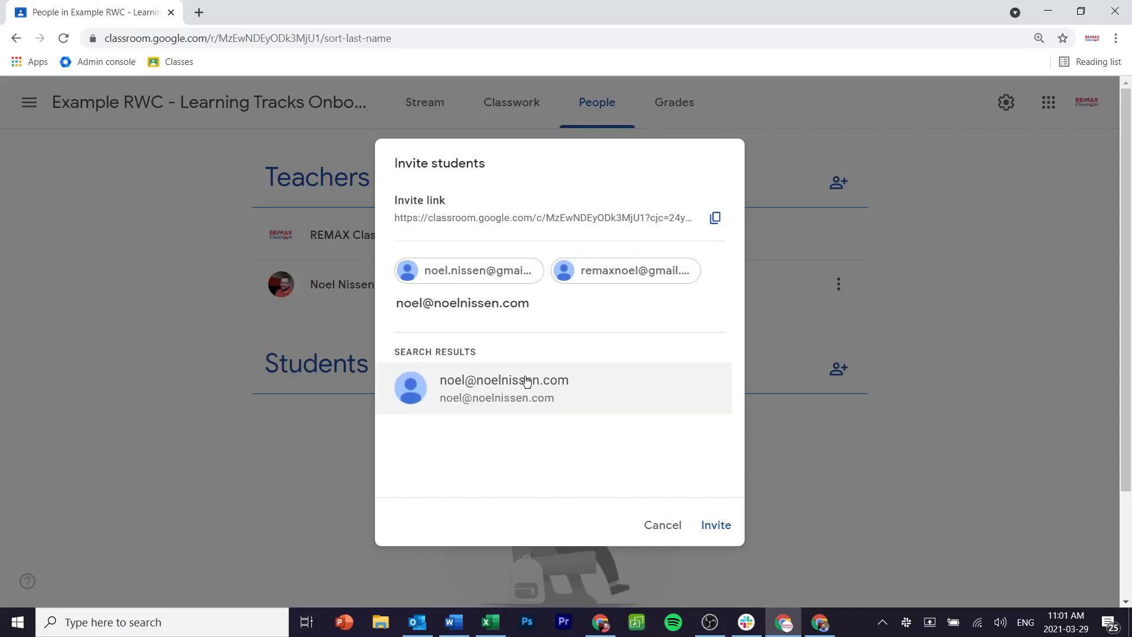
pyautogui.click(527, 382)
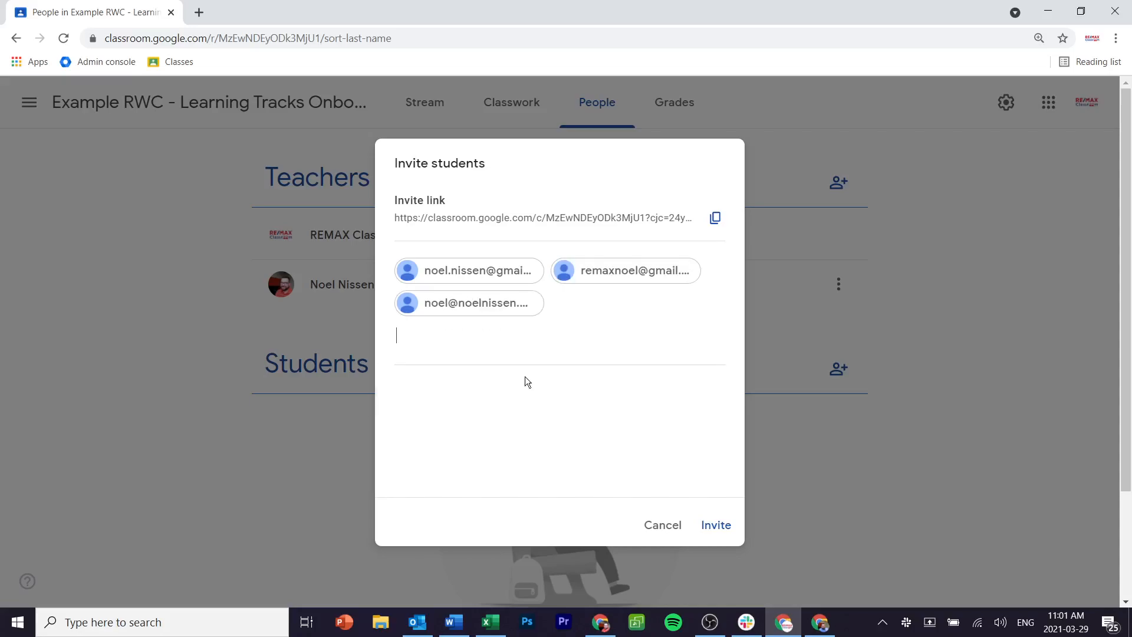
pyautogui.click(717, 523)
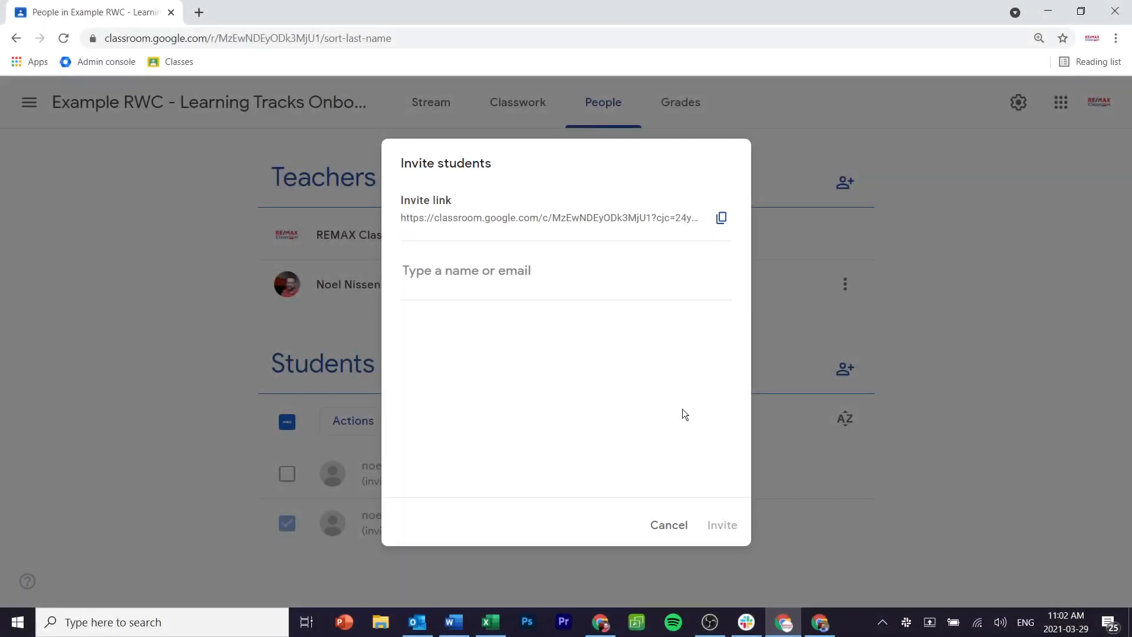
# Step: Copy the eight addresses in A2:A9 of the Excel email list, then return to Chrome
pyautogui.click(495, 626)
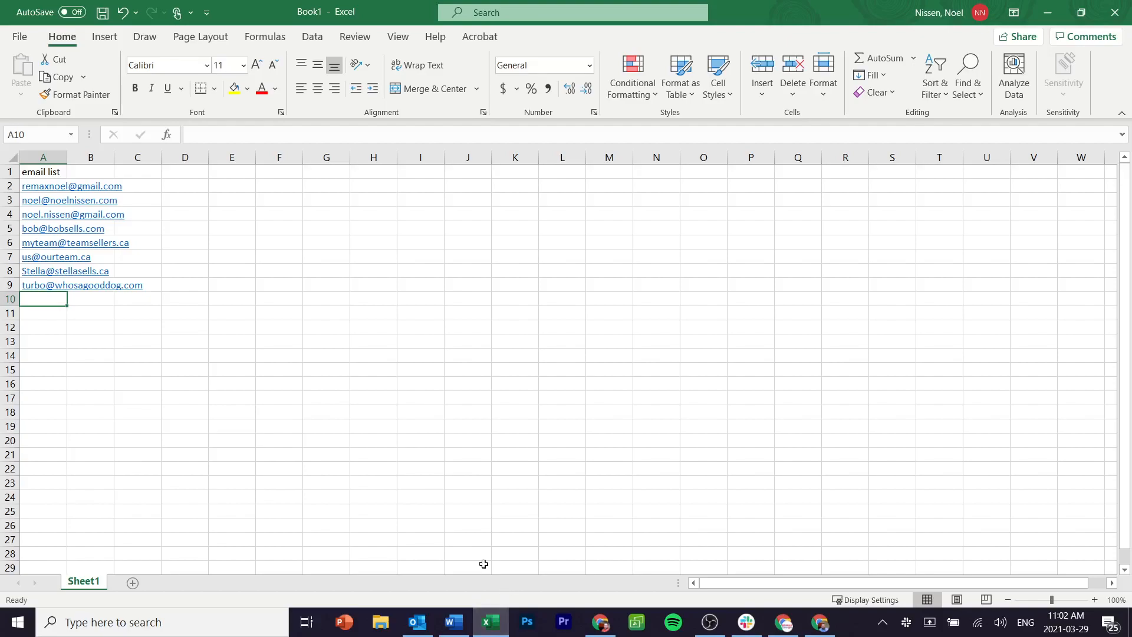
pyautogui.moveTo(45, 186); pyautogui.dragTo(43, 293)
pyautogui.rightClick(32, 277)
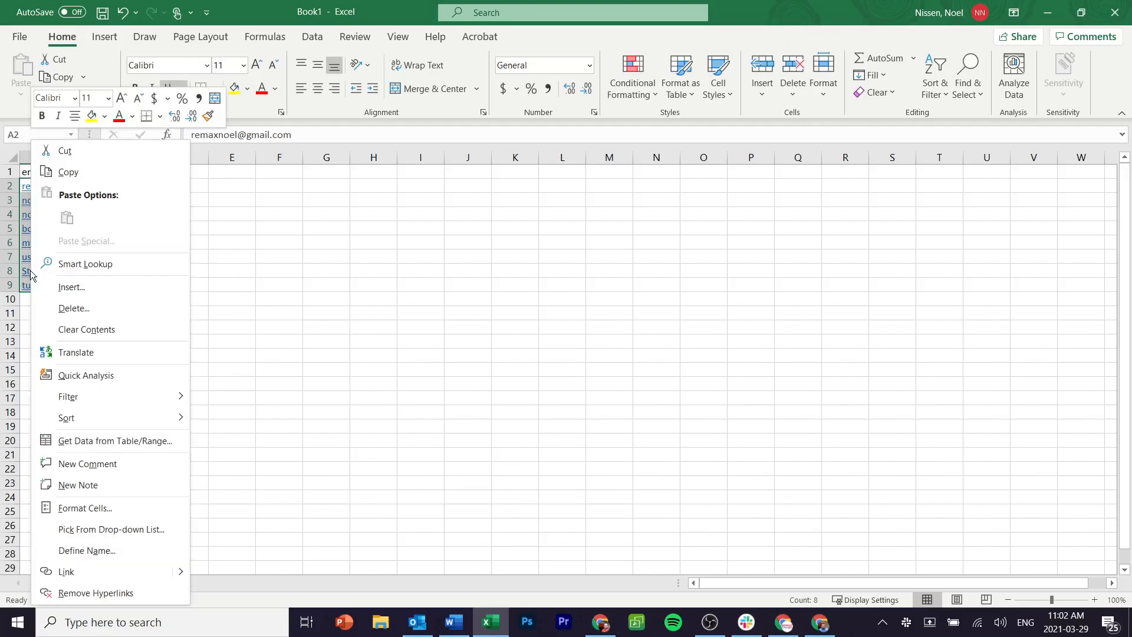
pyautogui.click(66, 172)
pyautogui.hotkey('alt', 'Tab')
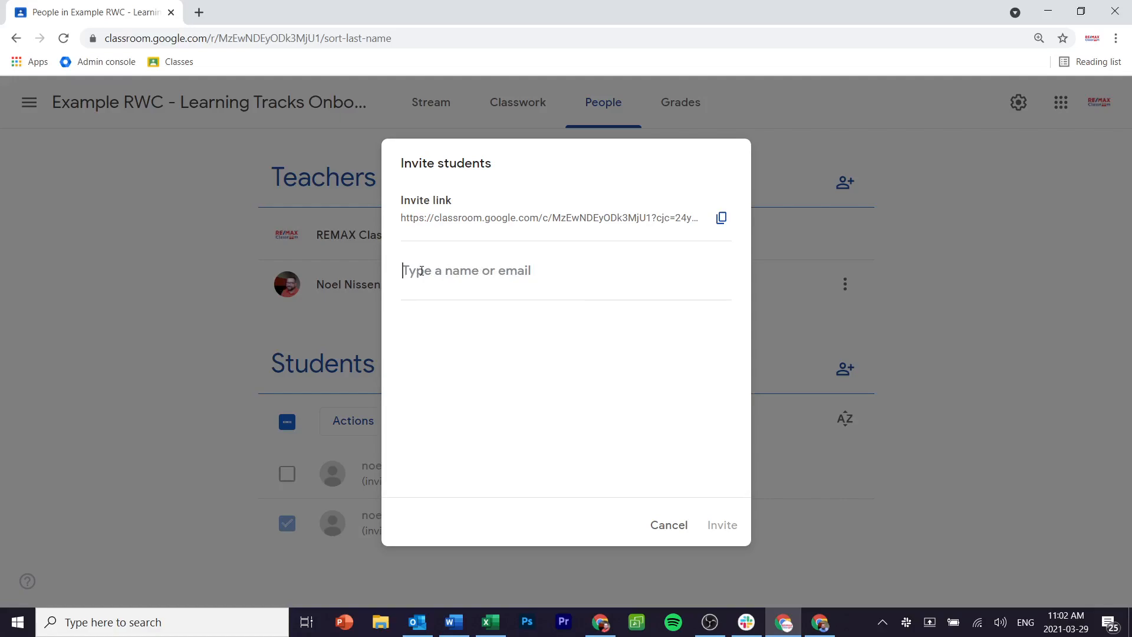
# Step: Paste the copied spreadsheet addresses into the invite field and add them as recipients
pyautogui.rightClick(422, 272)
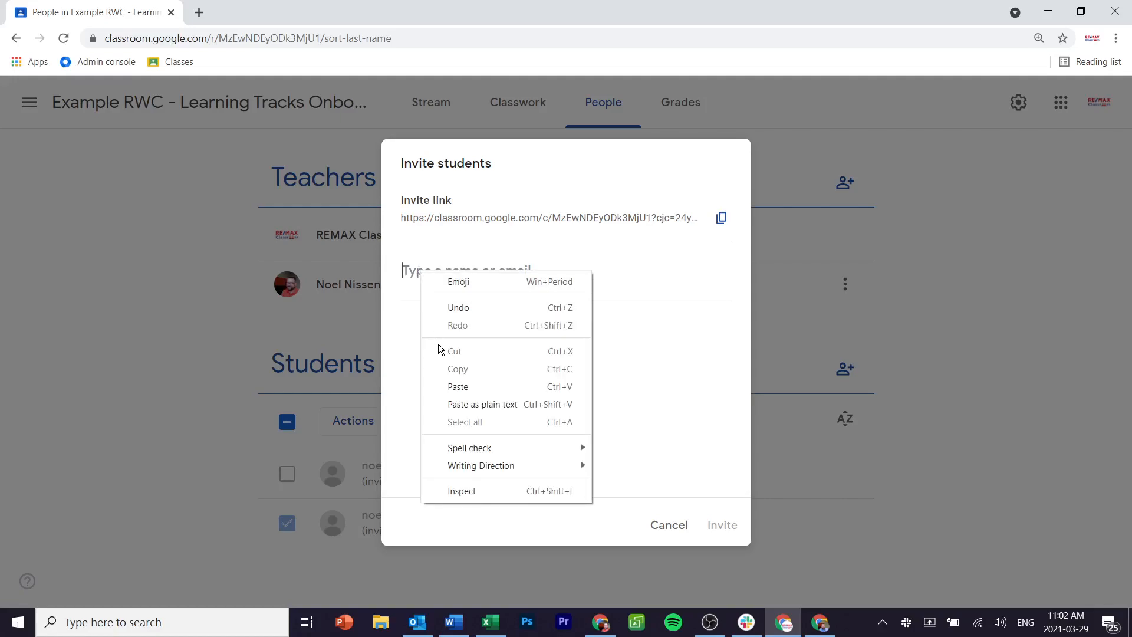
pyautogui.click(470, 386)
pyautogui.click(480, 361)
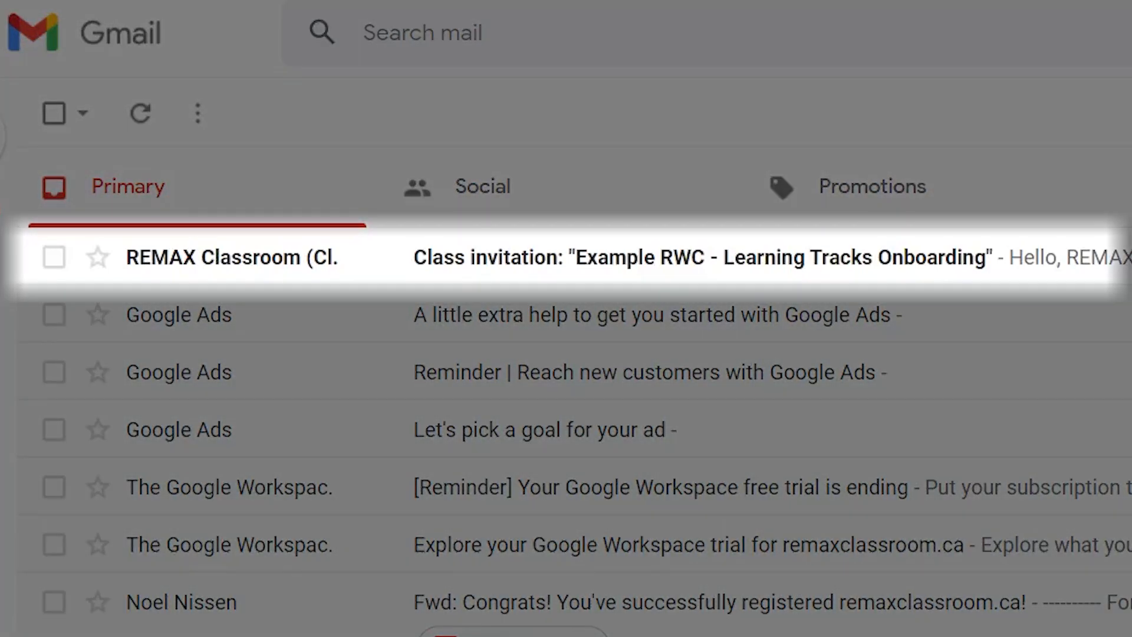
# Step: Open the Class invitation e-mail and join Example RWC - Learning Tracks Onboarding
pyautogui.click(896, 264)
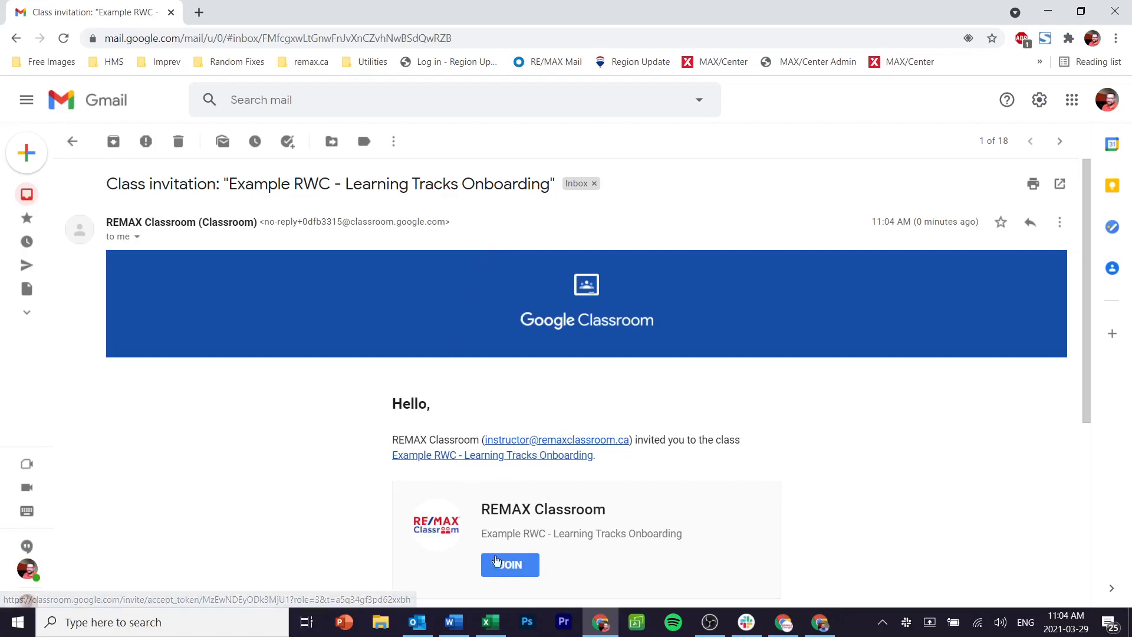
pyautogui.click(508, 565)
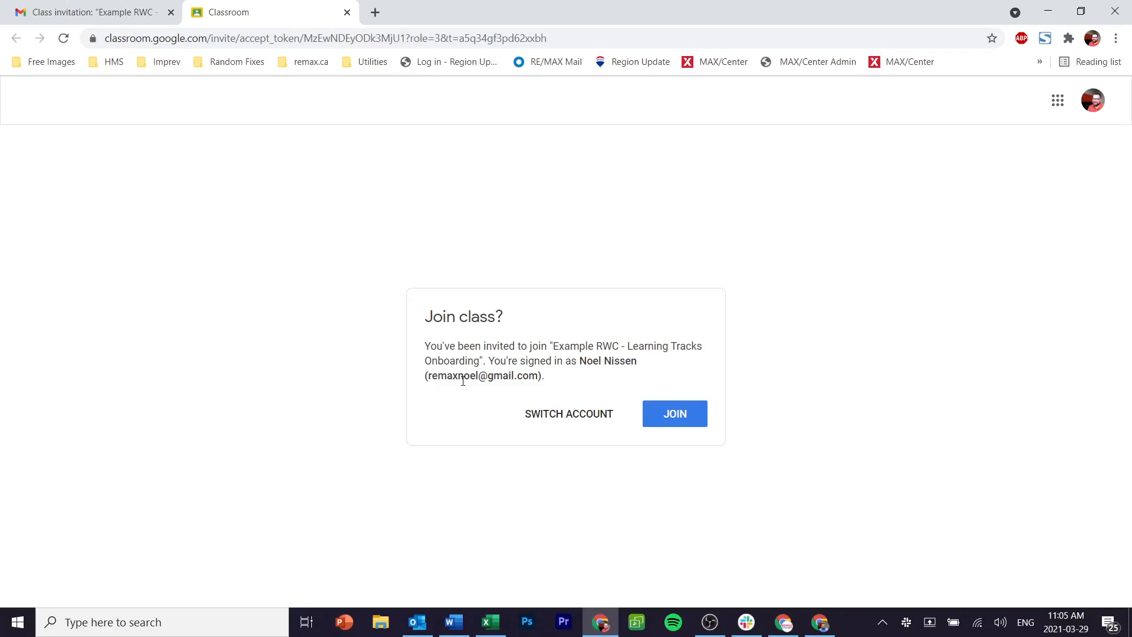
pyautogui.click(674, 417)
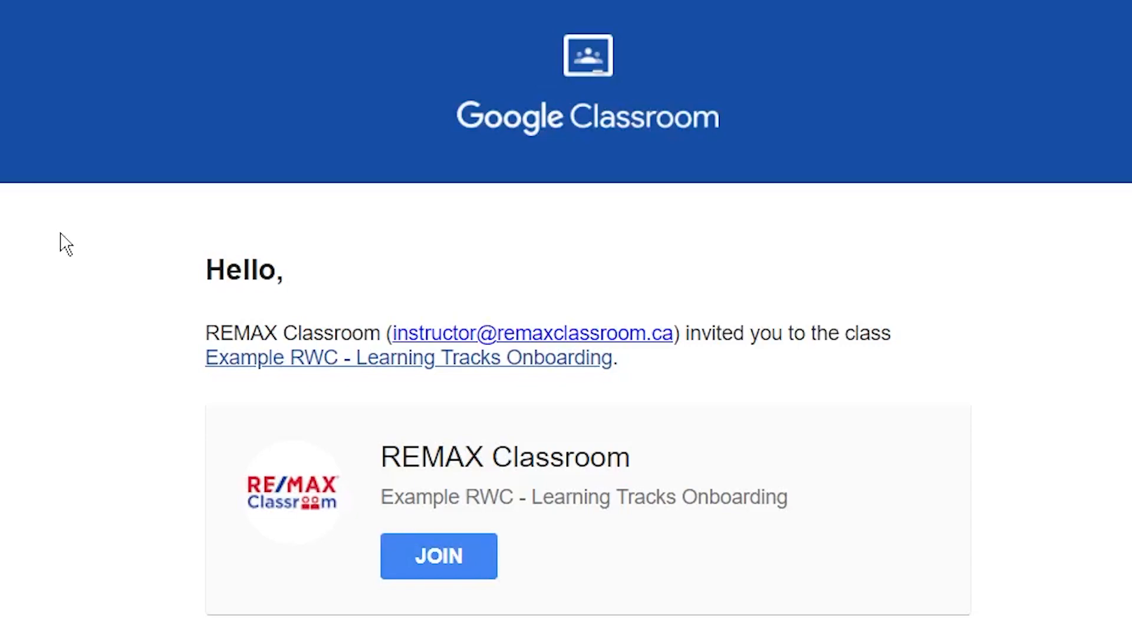
# Step: Accept the invitation and start a personal Google account with the student's name, using an existing e-mail
pyautogui.click(455, 567)
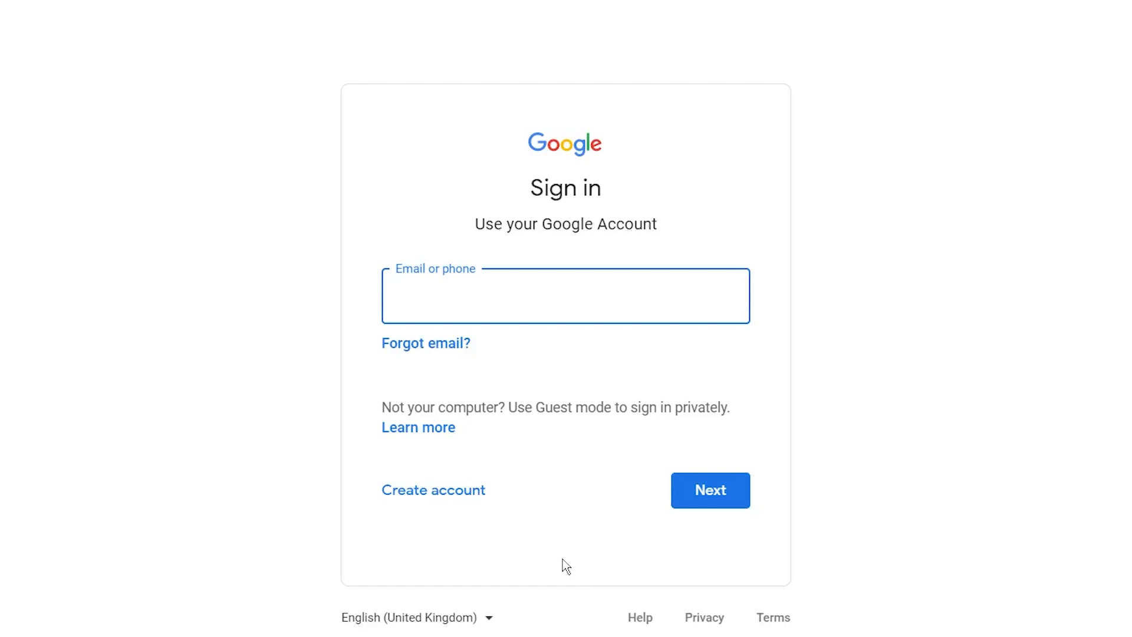
pyautogui.click(445, 499)
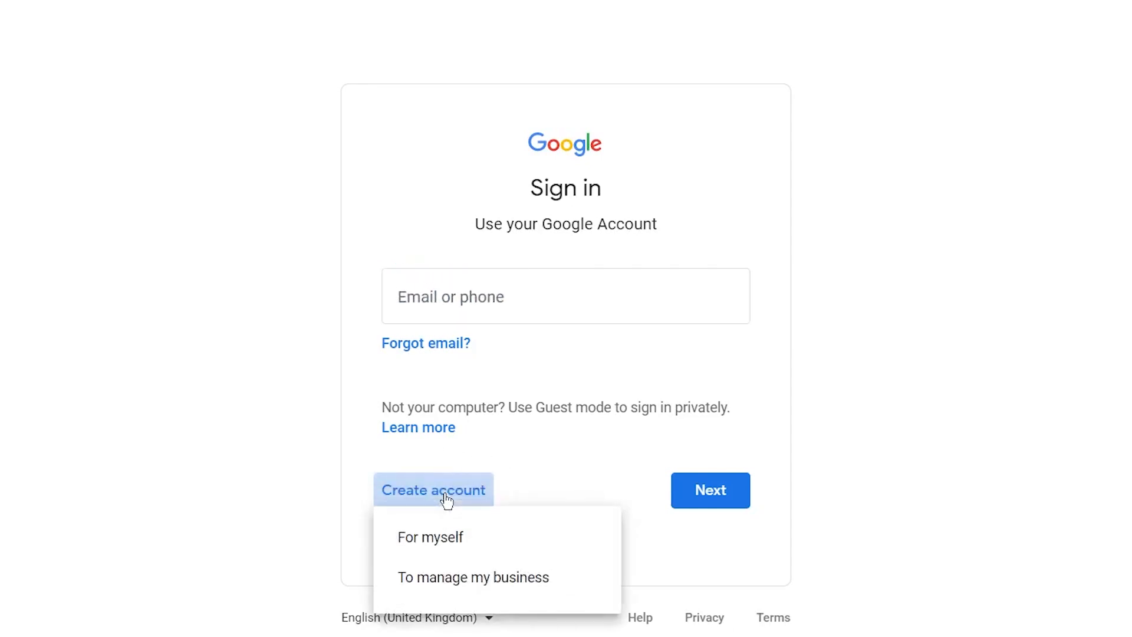
pyautogui.click(430, 548)
pyautogui.press('Tab')
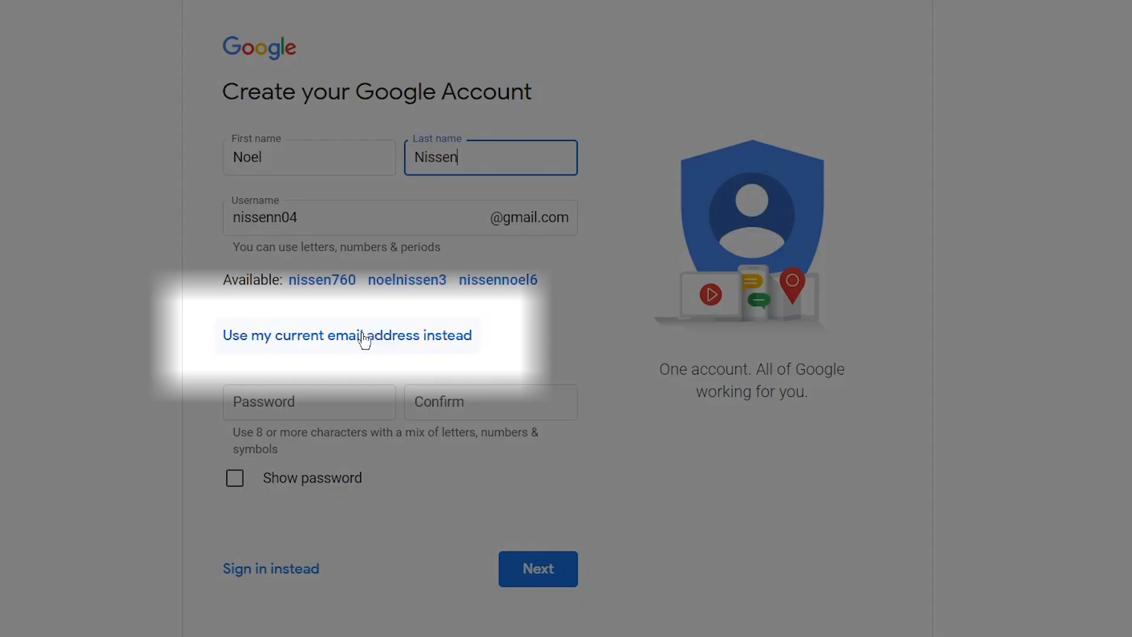
pyautogui.click(366, 336)
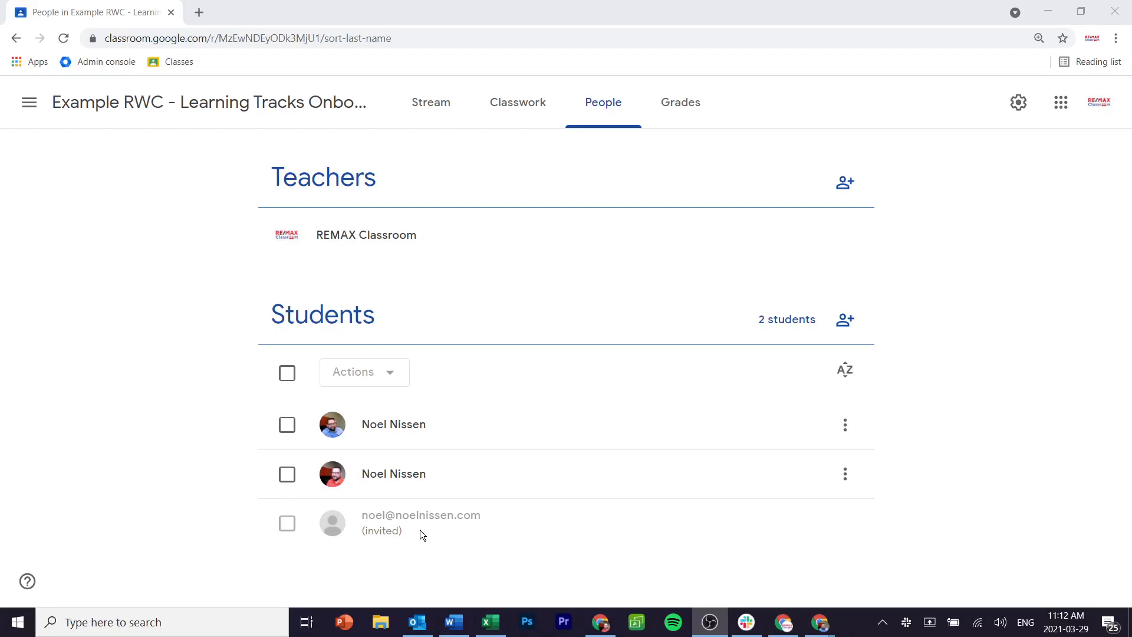
# Step: Find the 01. Welcome & Getting Started draft at the bottom of Classwork and choose Edit
pyautogui.click(516, 114)
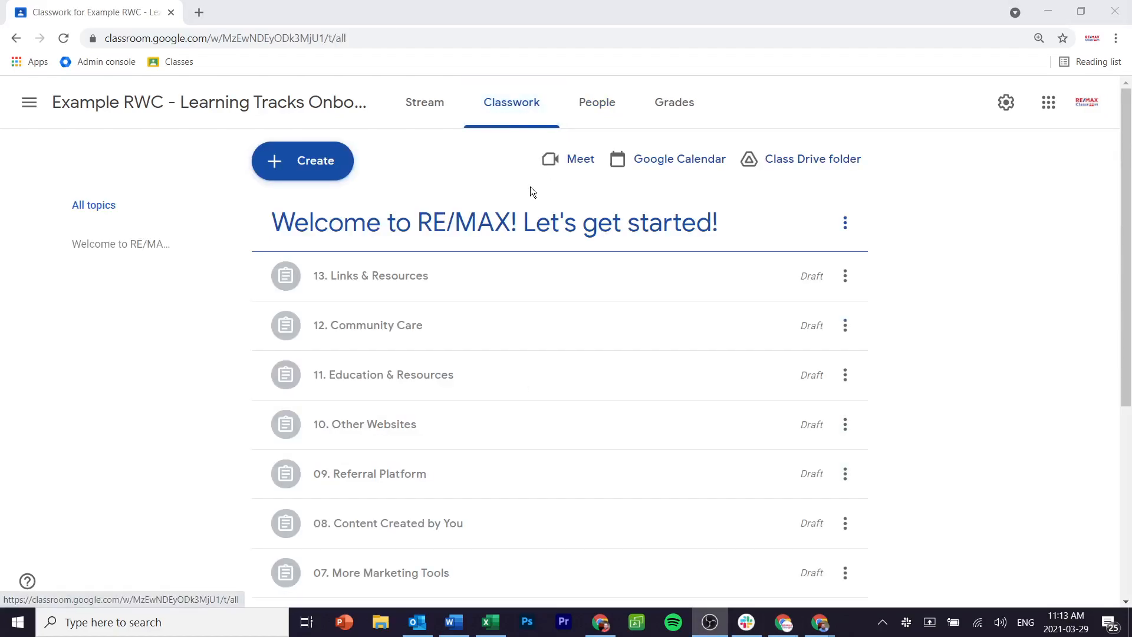
pyautogui.scroll(-1, 538, 235)
pyautogui.scroll(-5, 538, 236)
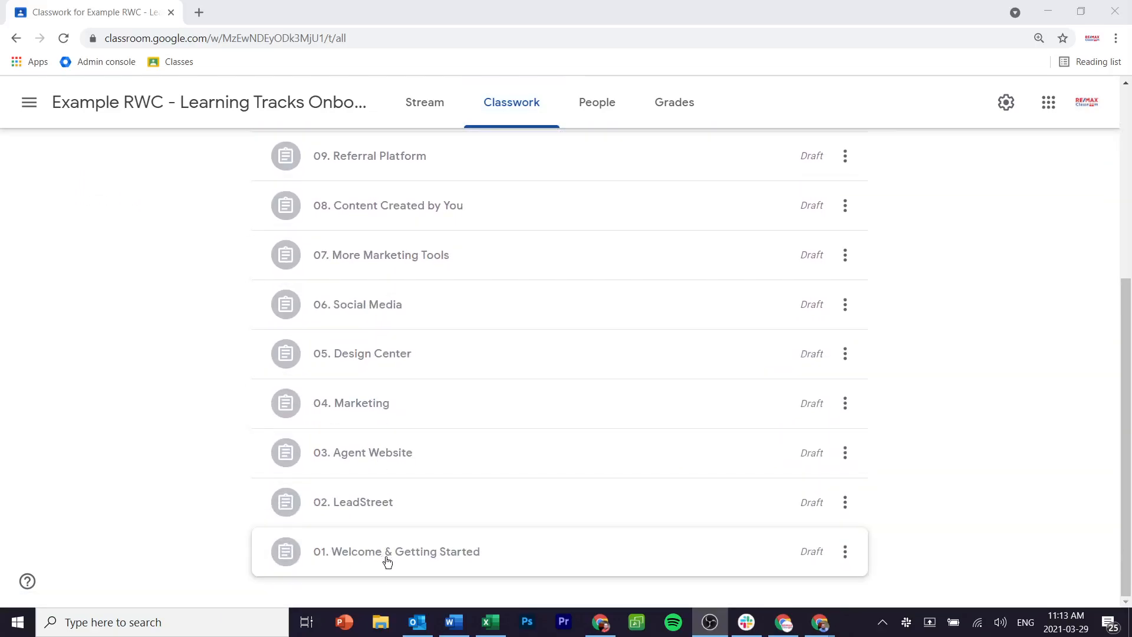
pyautogui.click(846, 557)
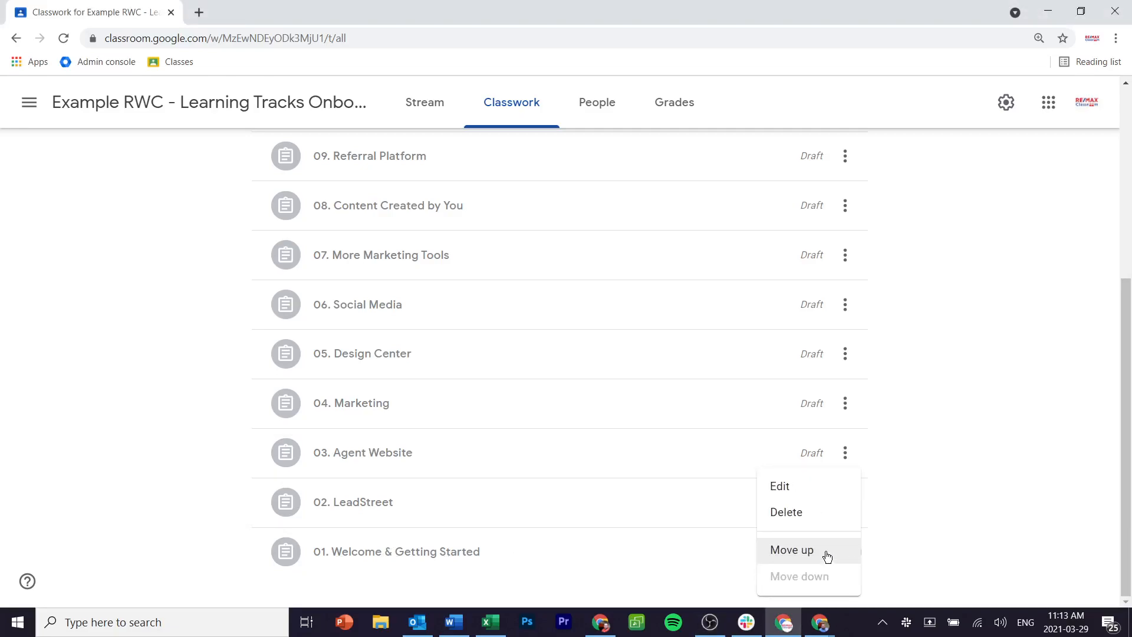
pyautogui.click(801, 498)
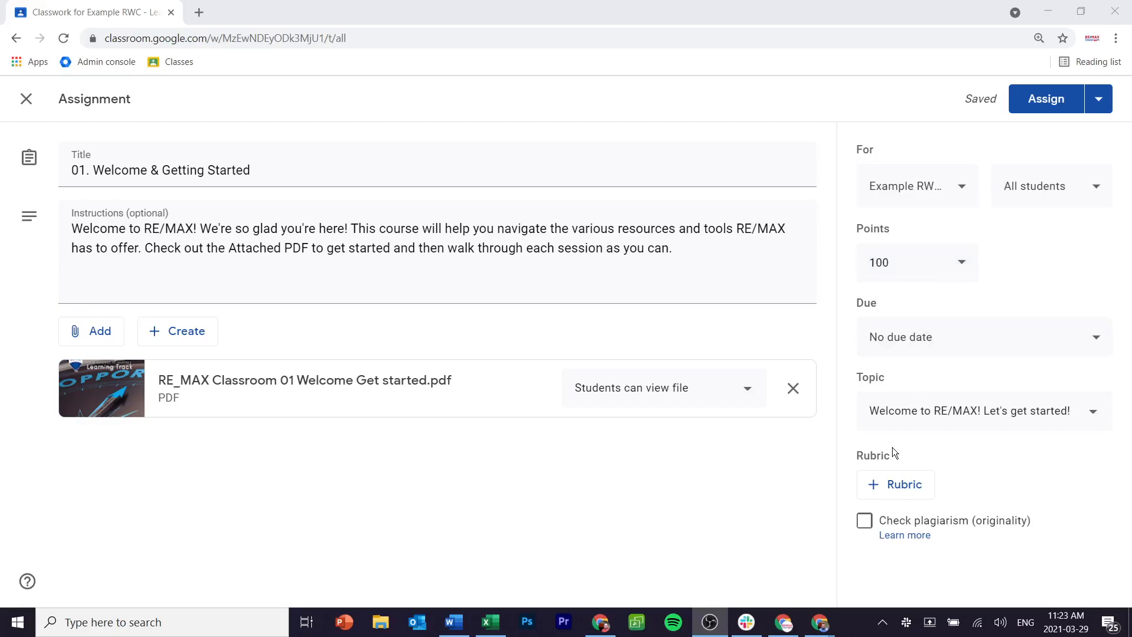
# Step: Limit the assignment to just one of the class's two students
pyautogui.click(1064, 195)
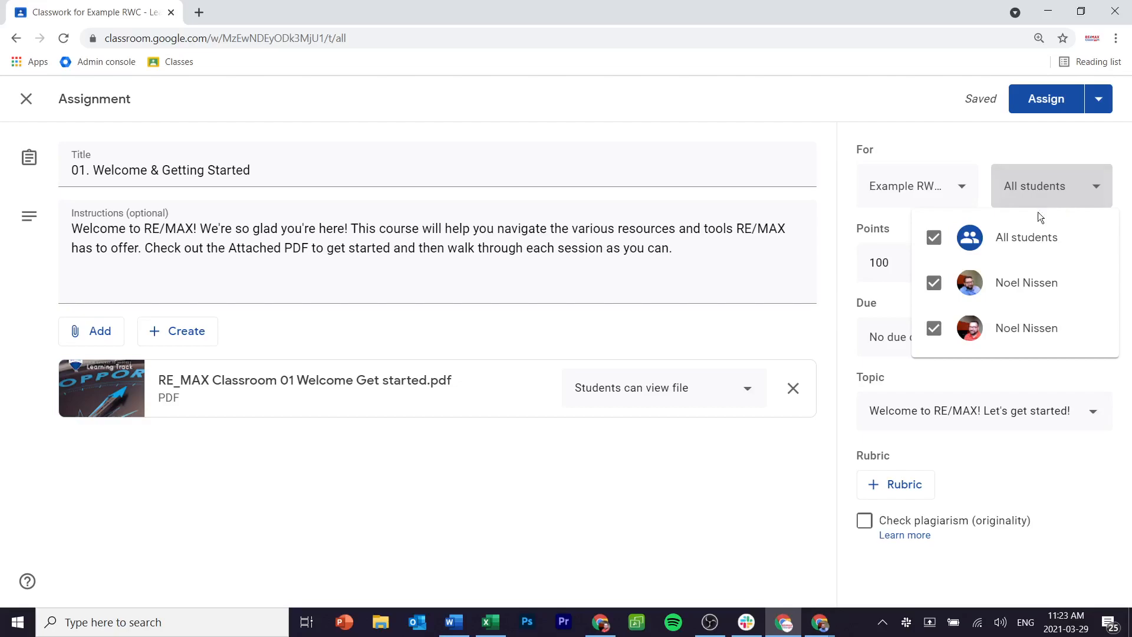
pyautogui.click(935, 285)
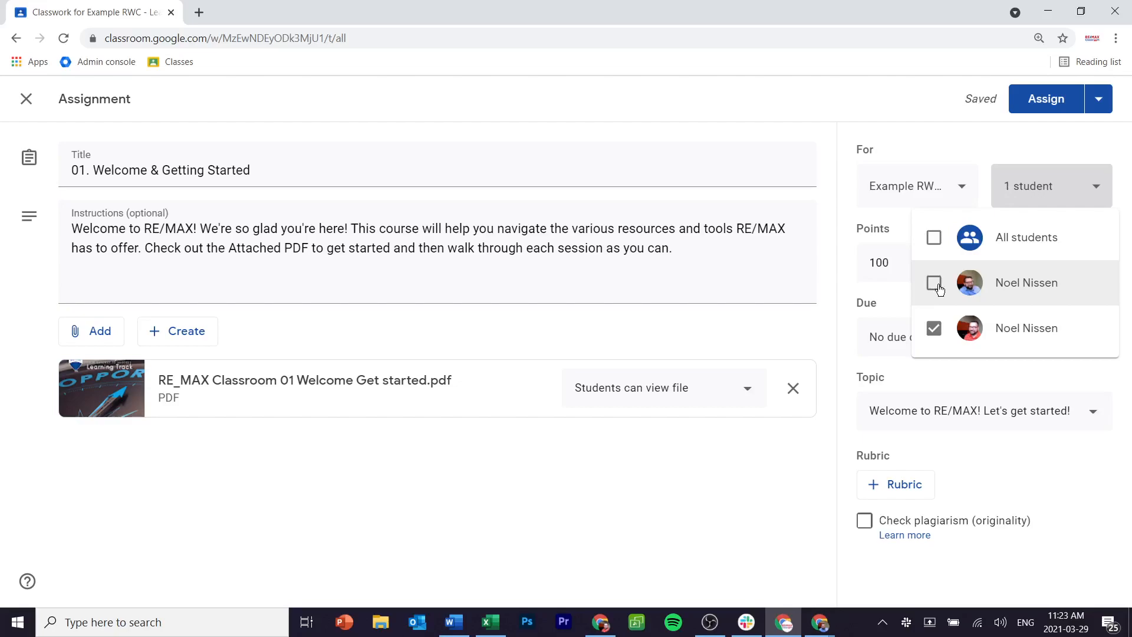
pyautogui.click(763, 119)
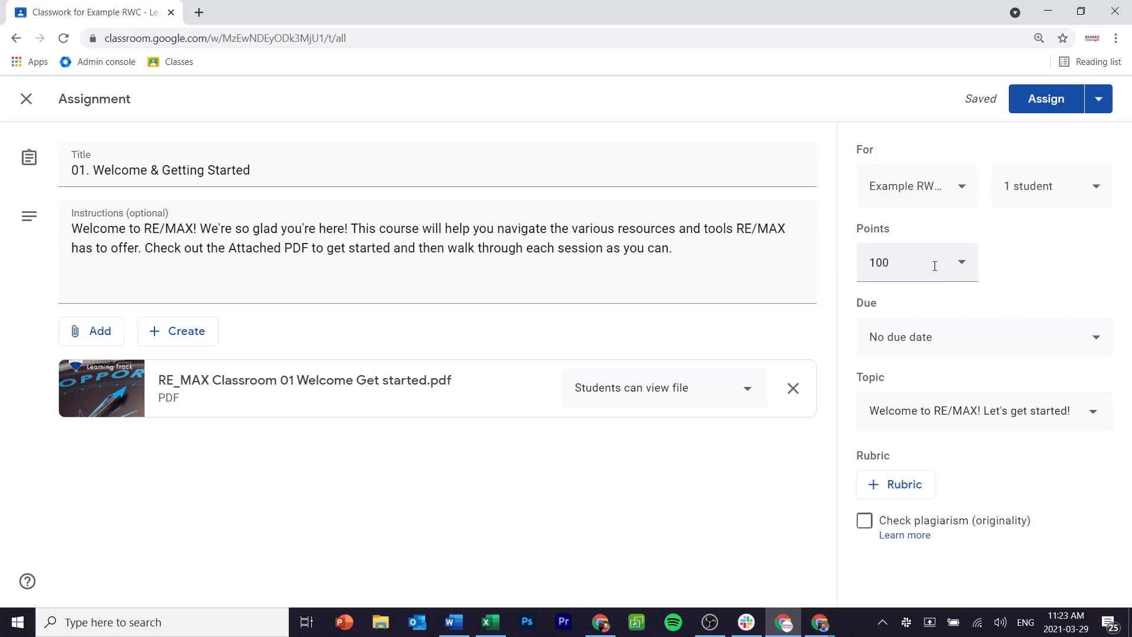
# Step: Set the due date to April 2, 2021 and assign it
pyautogui.click(976, 340)
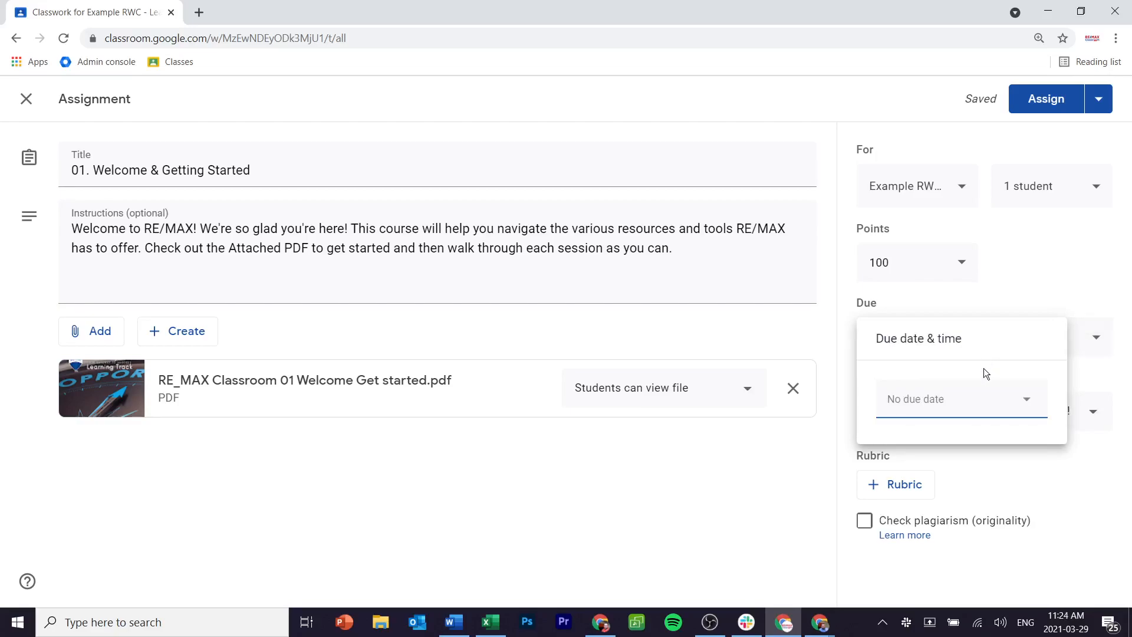
pyautogui.click(1026, 404)
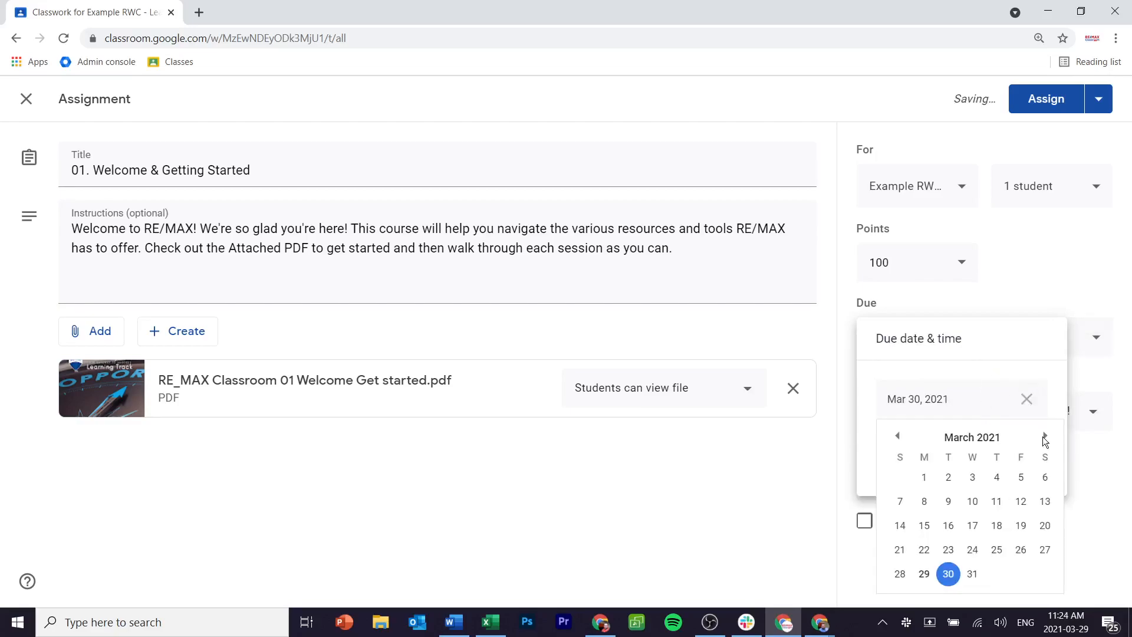
pyautogui.click(1046, 436)
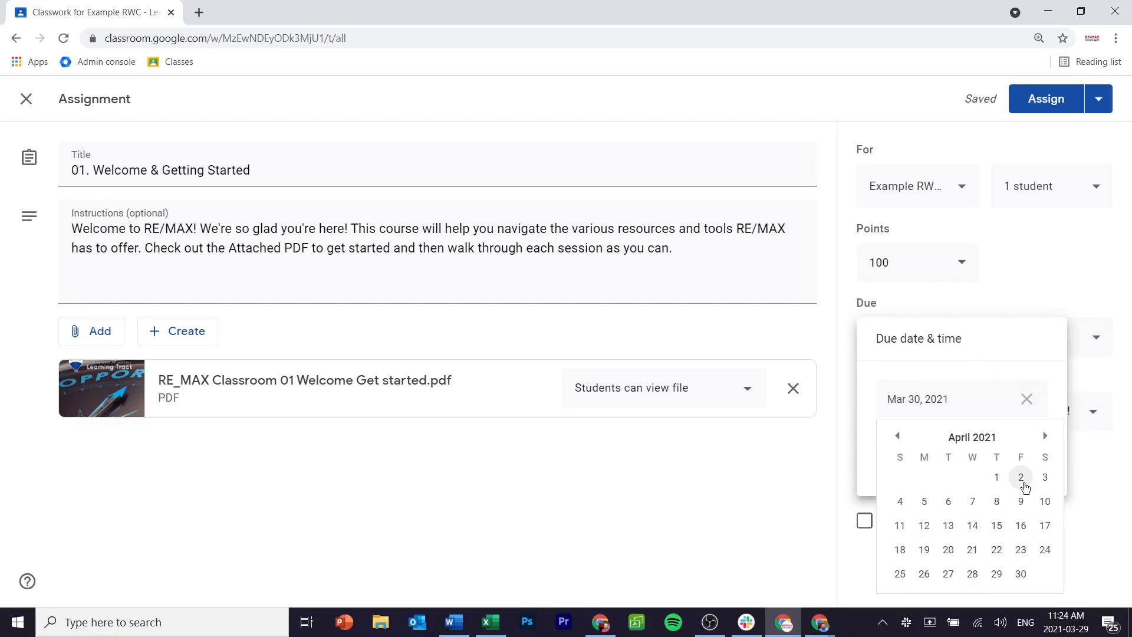
pyautogui.click(1021, 478)
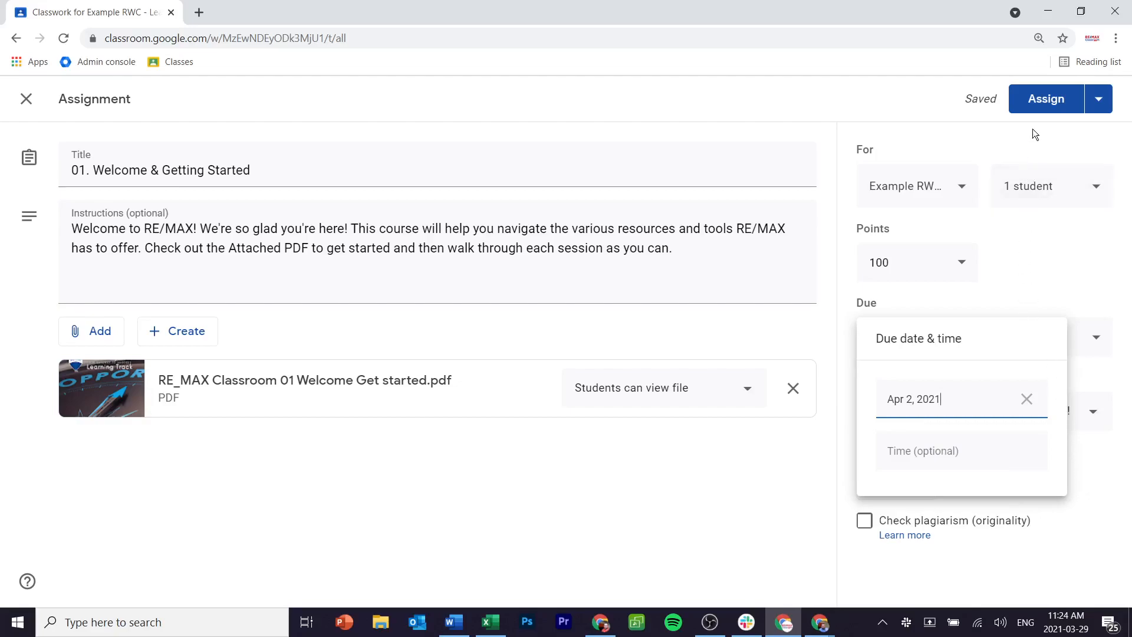
pyautogui.click(1039, 101)
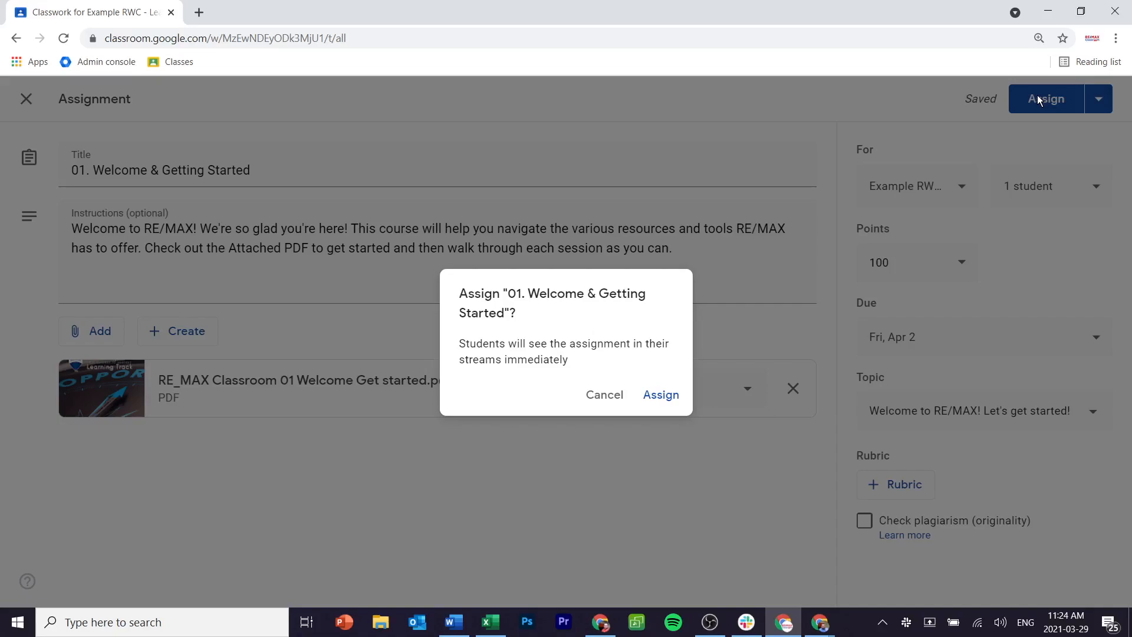
pyautogui.click(661, 405)
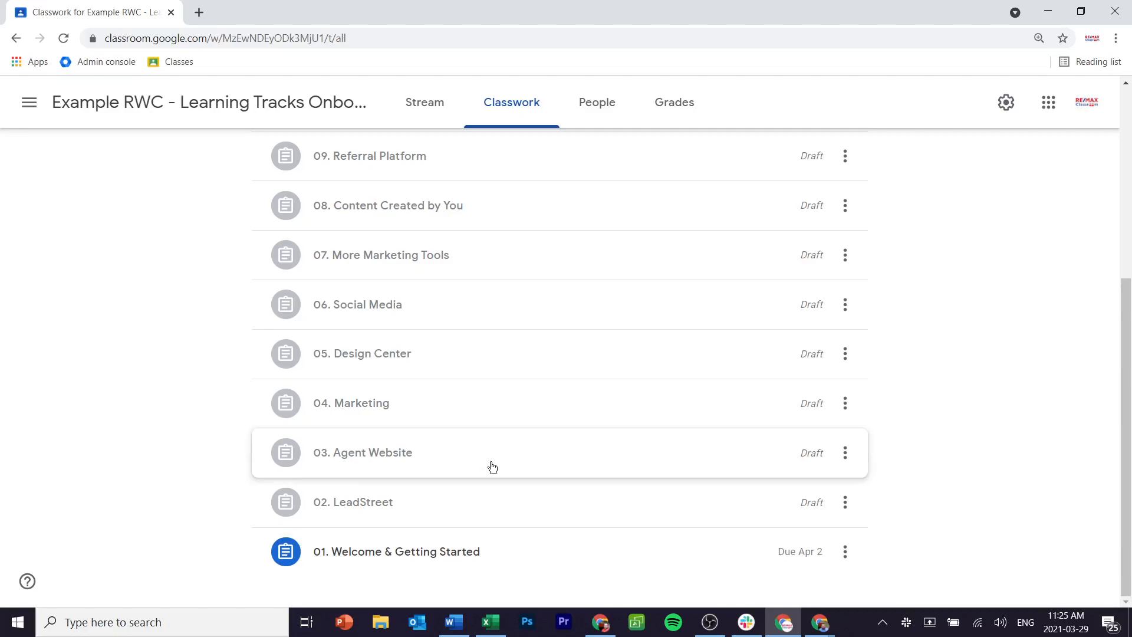
pyautogui.click(729, 501)
pyautogui.click(844, 501)
pyautogui.click(800, 492)
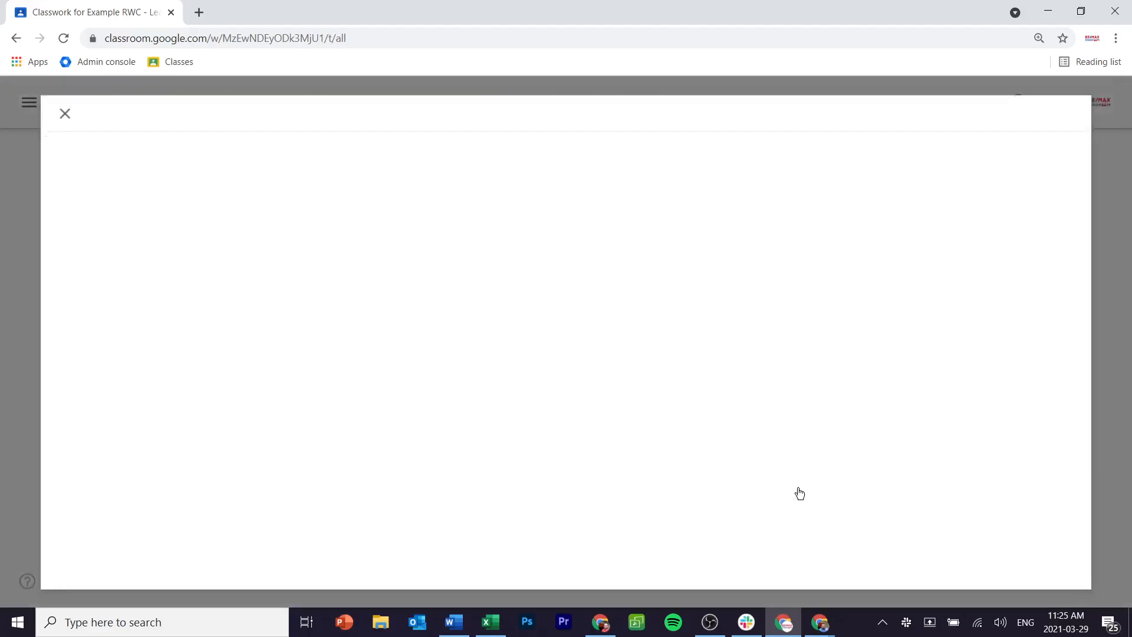
pyautogui.click(1102, 189)
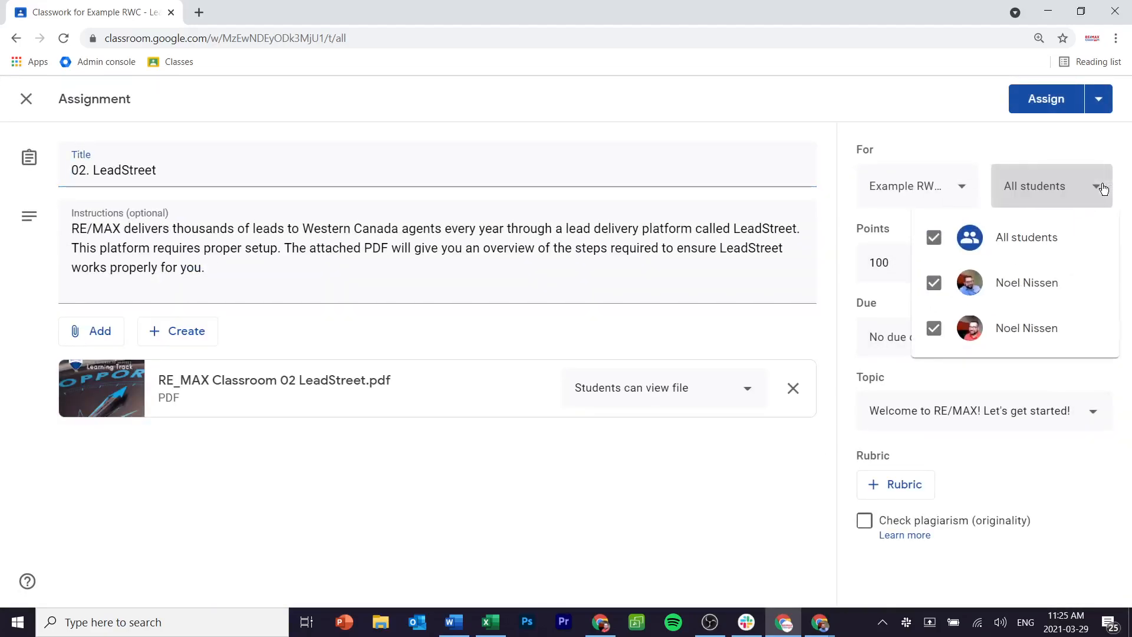
pyautogui.click(1032, 463)
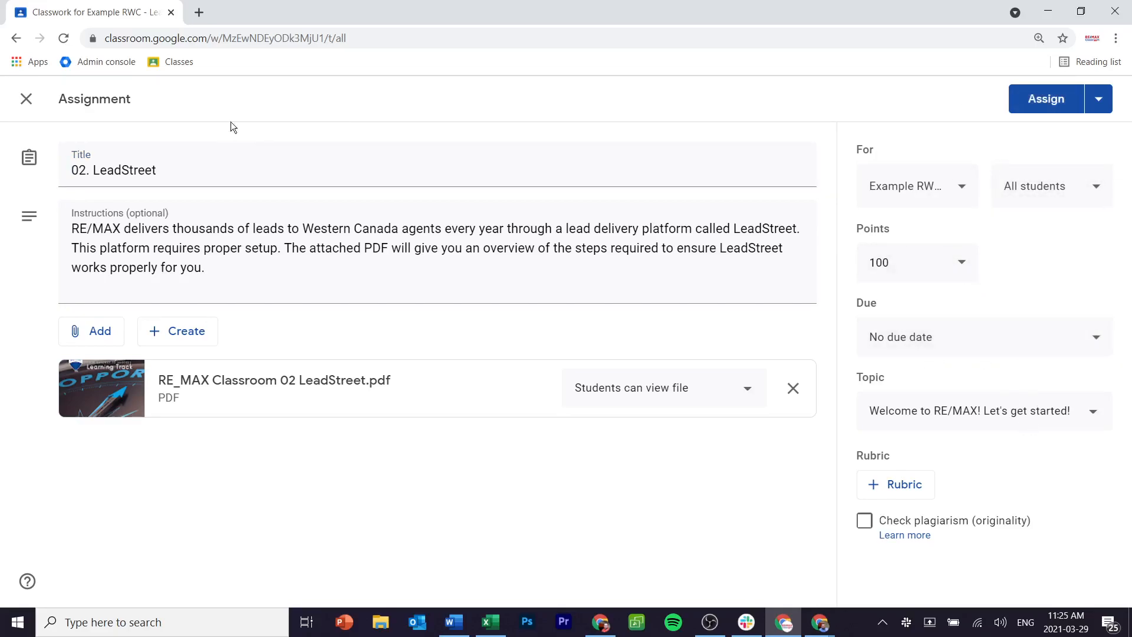
pyautogui.click(26, 99)
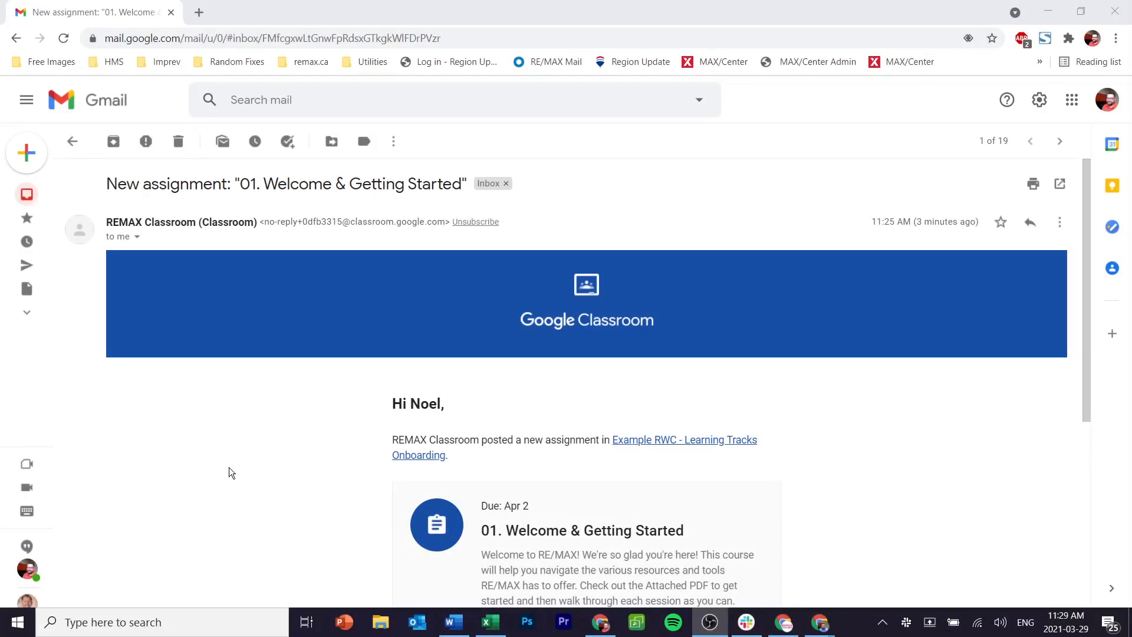
# Step: Open the 01. Welcome & Getting Started assignment from the notification e-mail's OPEN button
pyautogui.scroll(-3, 228, 468)
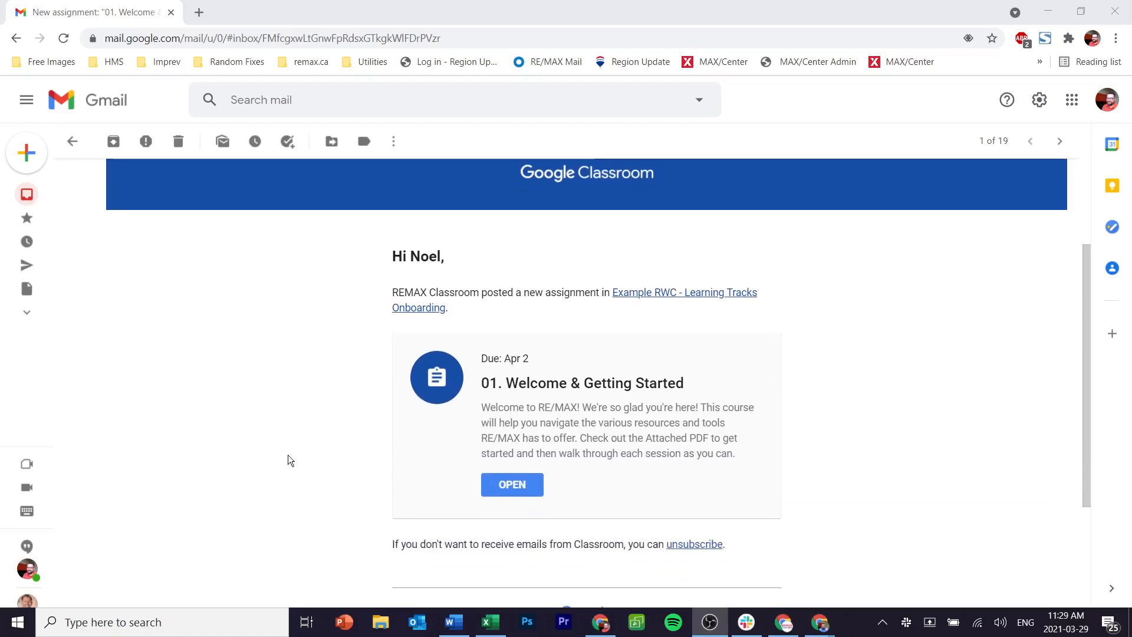
pyautogui.click(494, 487)
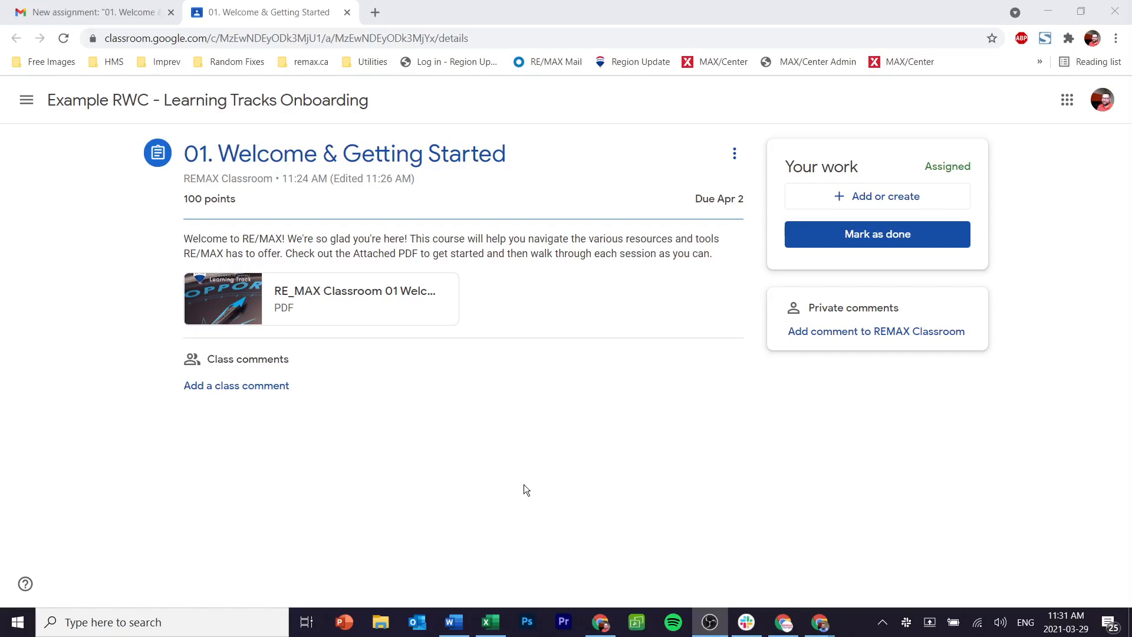
# Step: Post the class comment 'Hello all, Looking forward to learning more!' on the assignment
pyautogui.click(217, 393)
pyautogui.write('Hello all, Looking forward to learning more!')
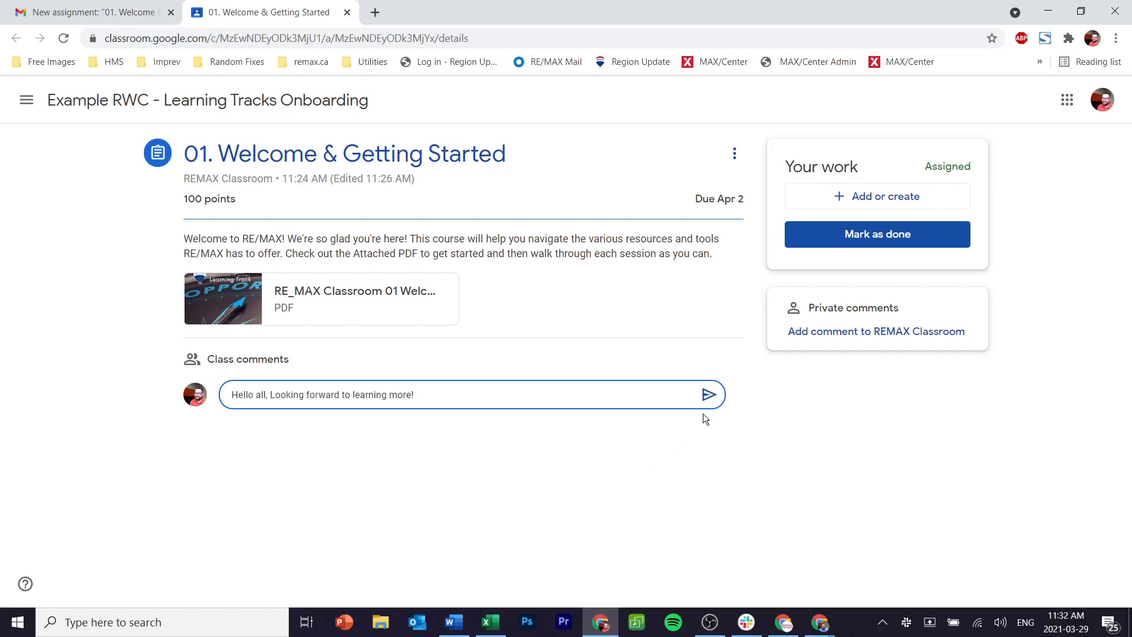
pyautogui.click(709, 395)
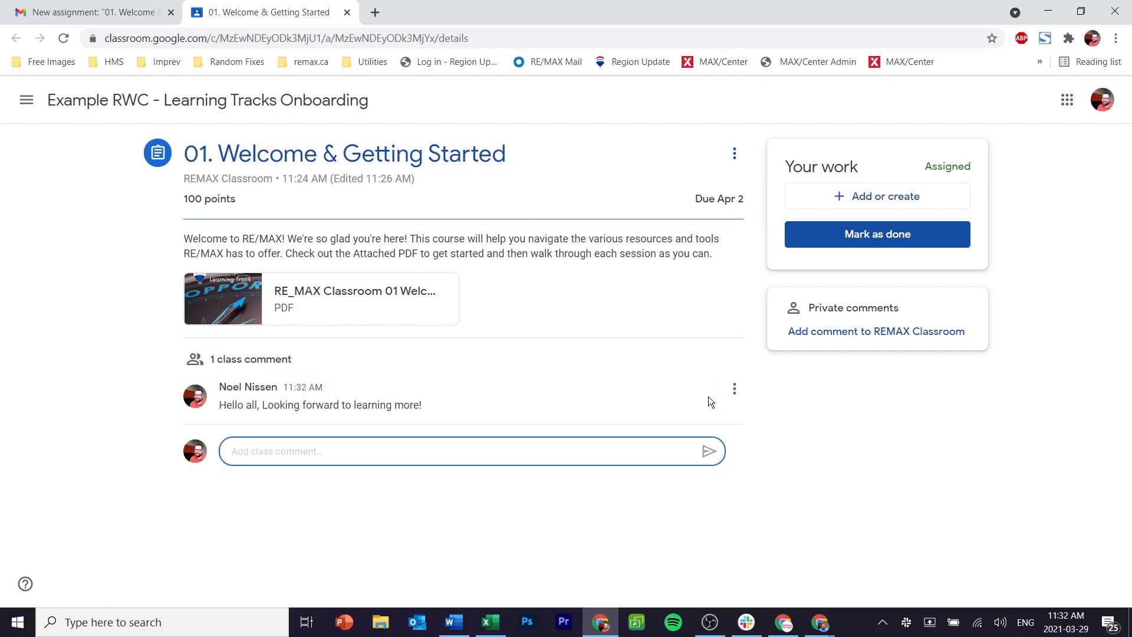
# Step: Send the private comment 'I need help with this assignment. can you come help me?'
pyautogui.click(912, 339)
pyautogui.write('I')
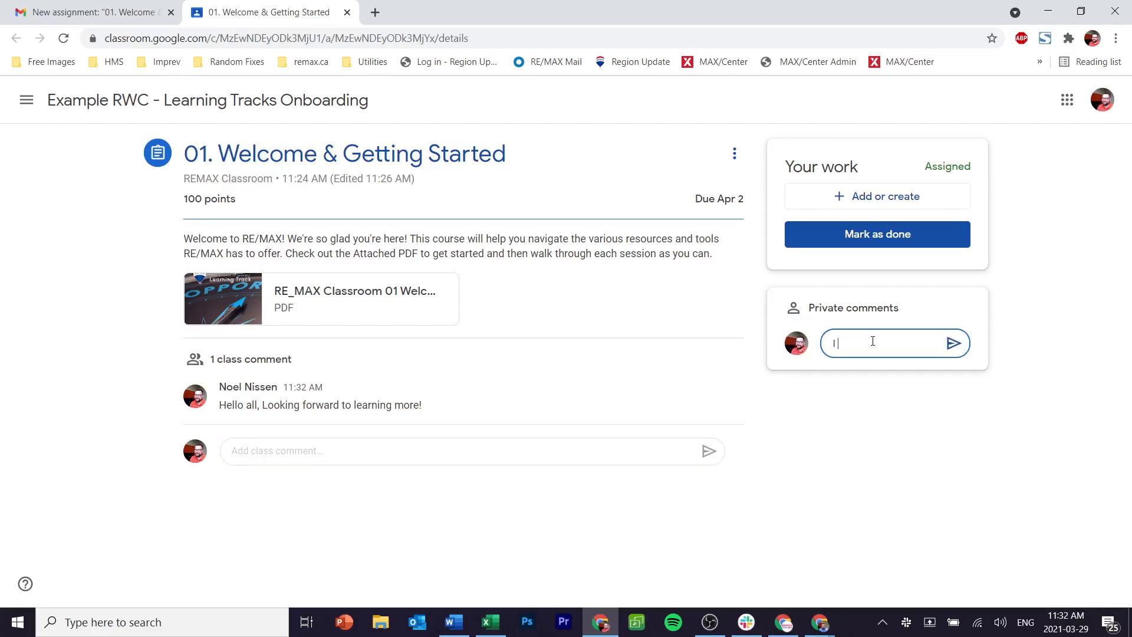
pyautogui.write(' need help with this assignment')
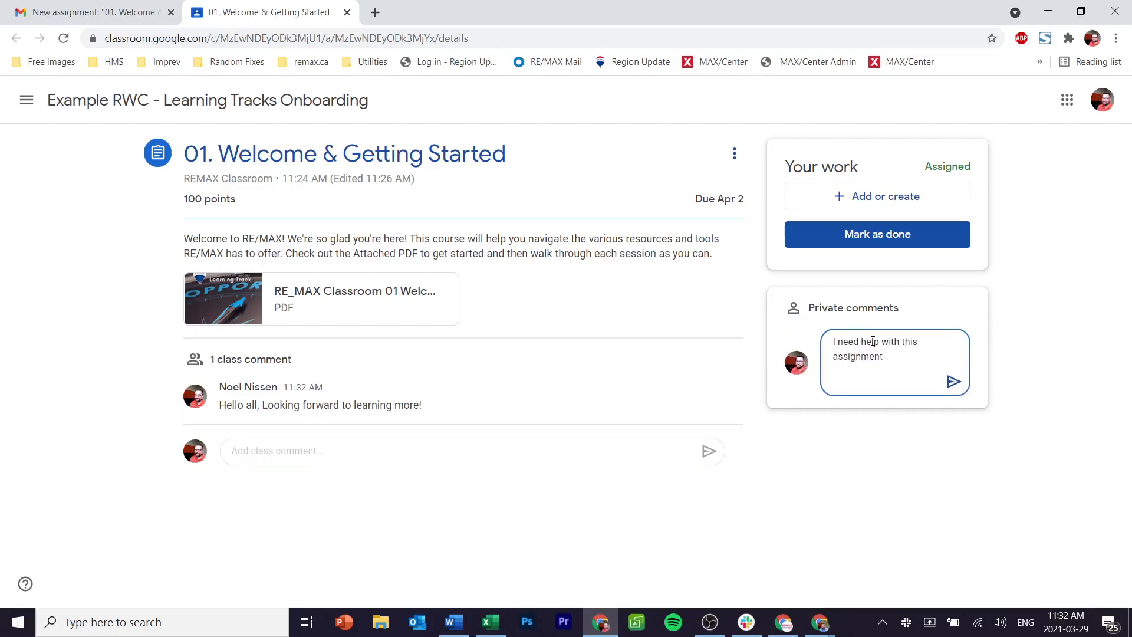
pyautogui.write('. can you come help me?')
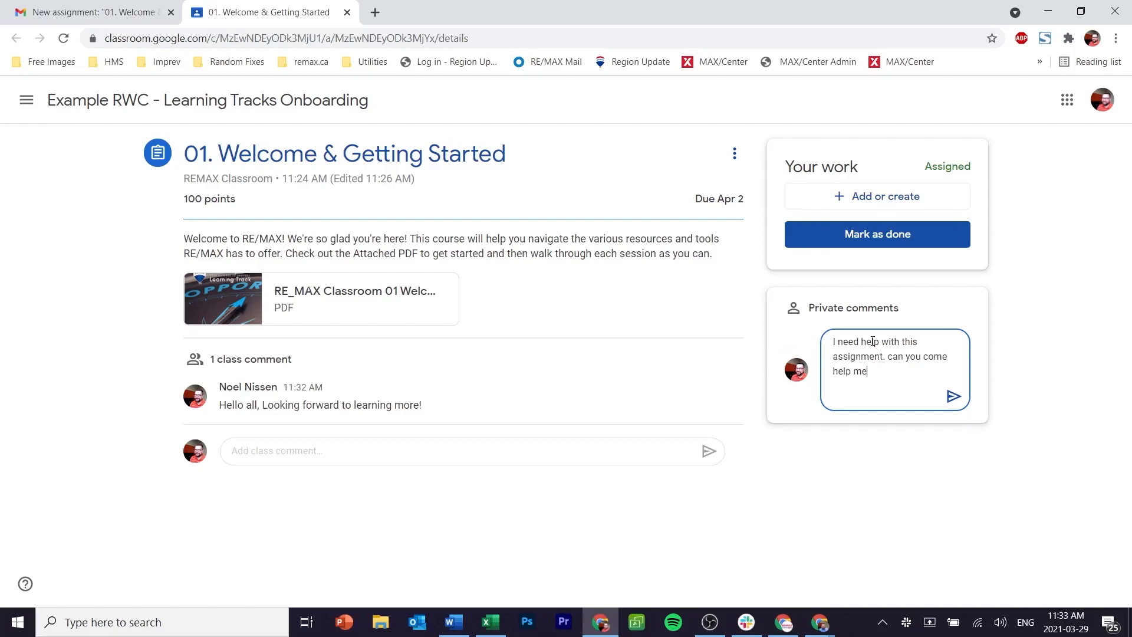
pyautogui.click(953, 396)
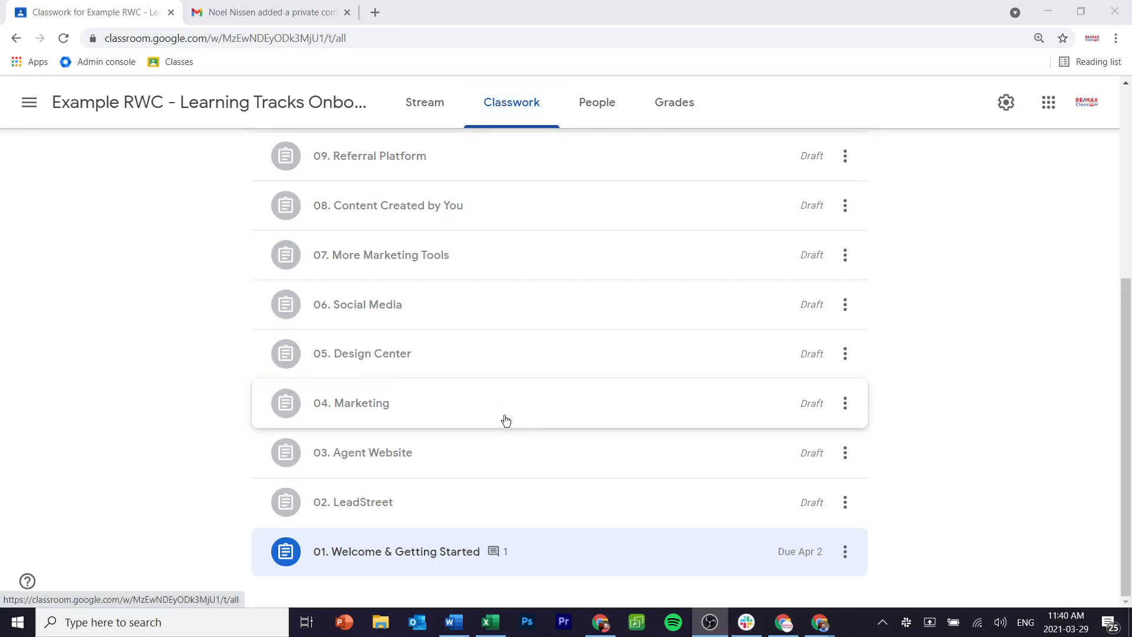
# Step: Review the class comments on the Welcome & Getting Started assignment, then return to Stream
pyautogui.click(501, 543)
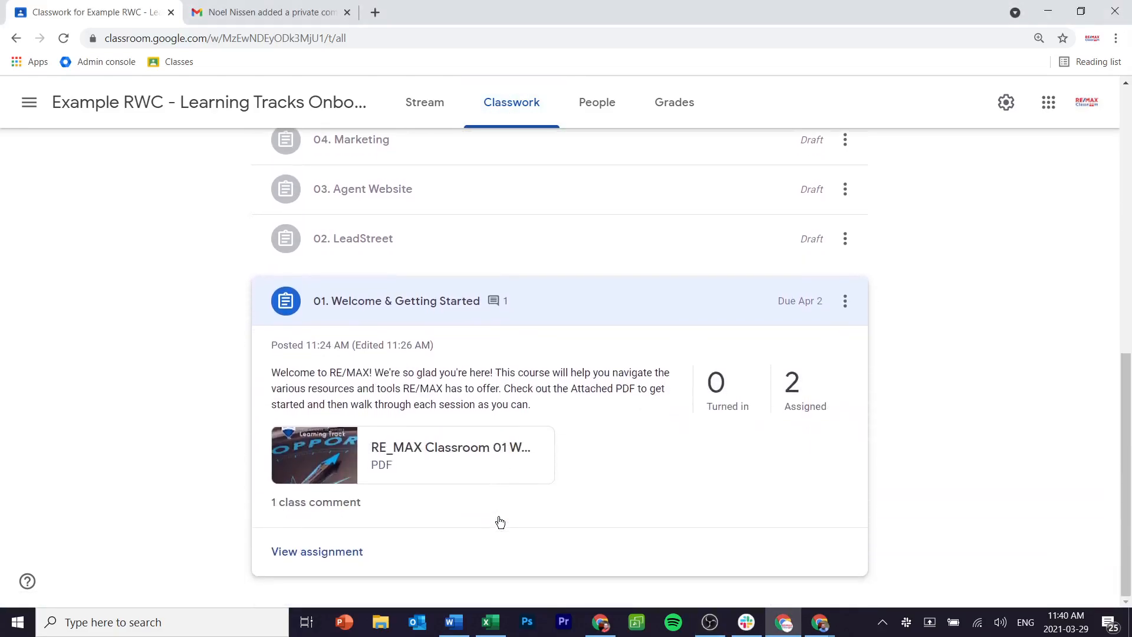
pyautogui.click(332, 505)
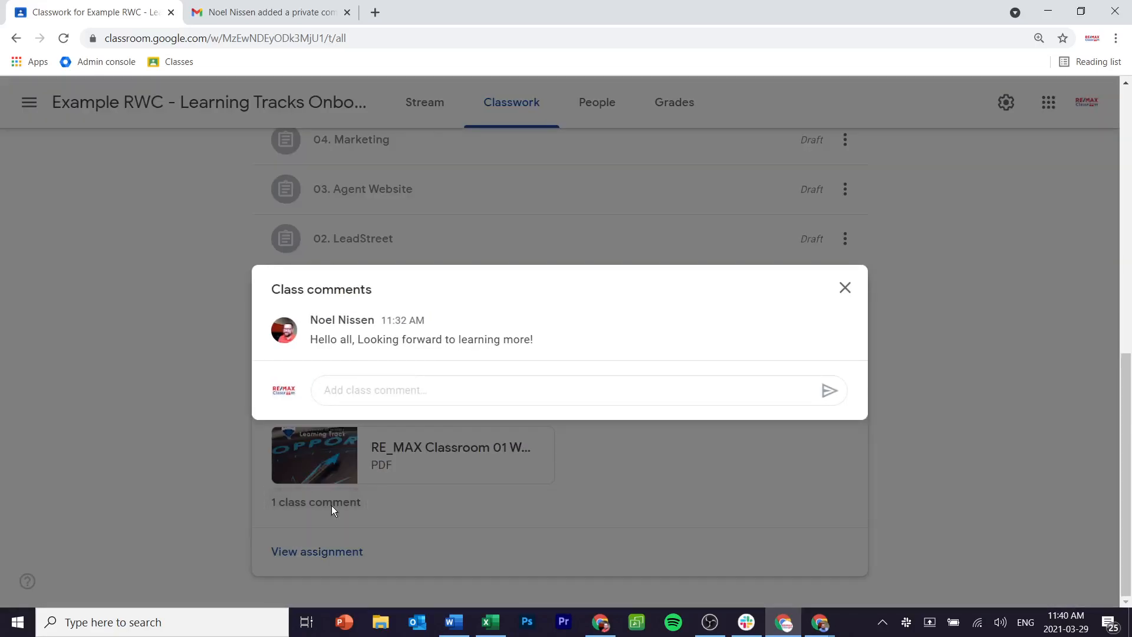
pyautogui.click(320, 217)
pyautogui.click(437, 105)
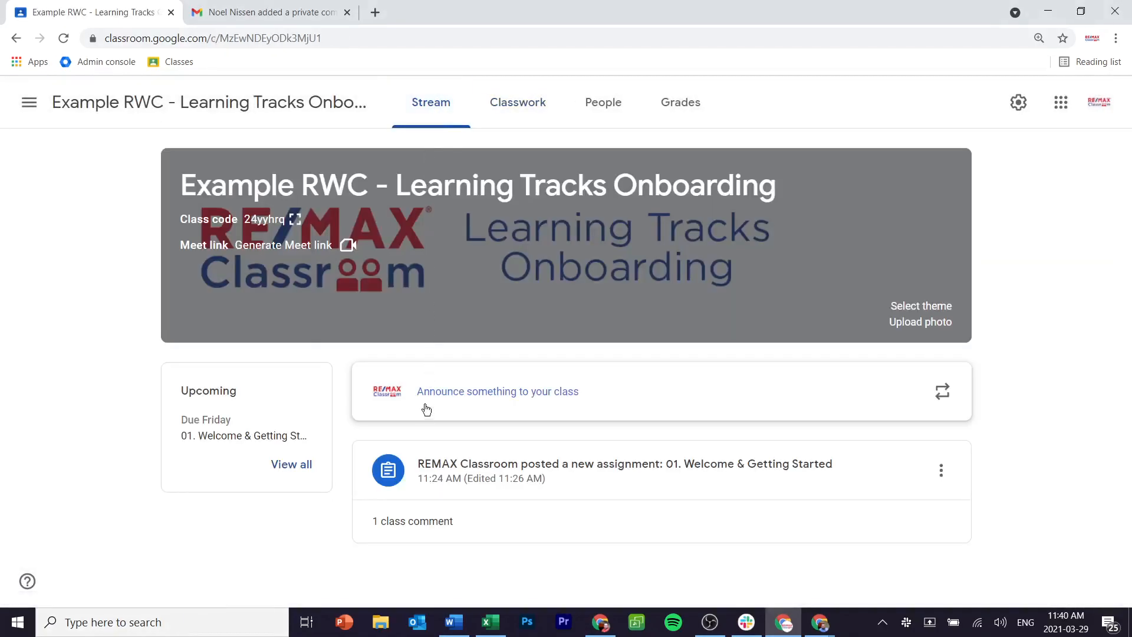
pyautogui.click(425, 521)
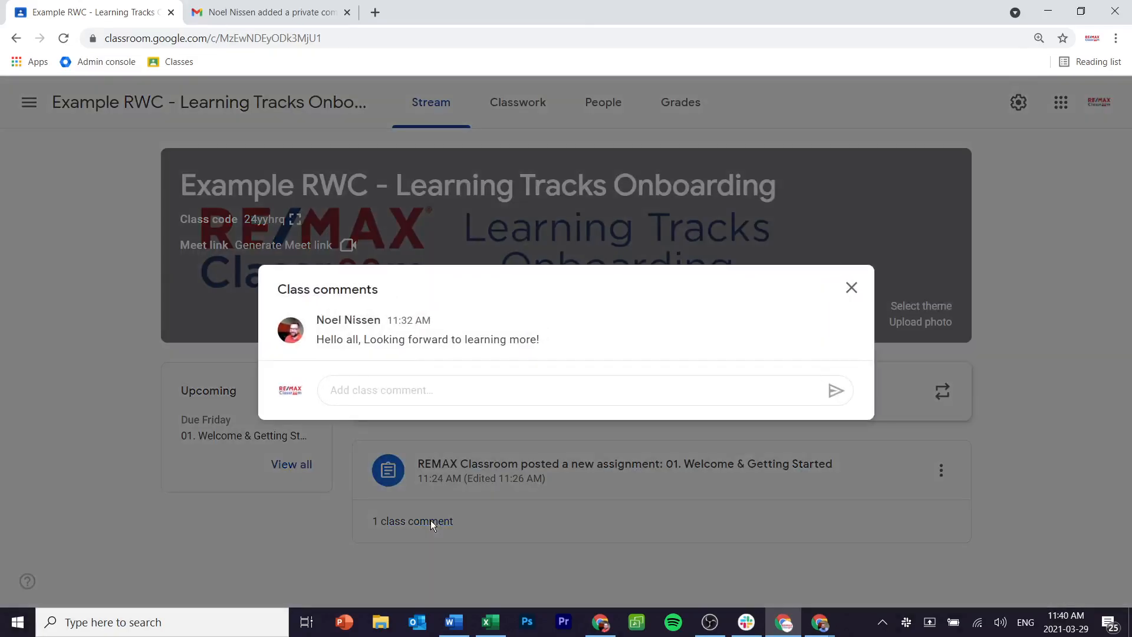
pyautogui.click(255, 522)
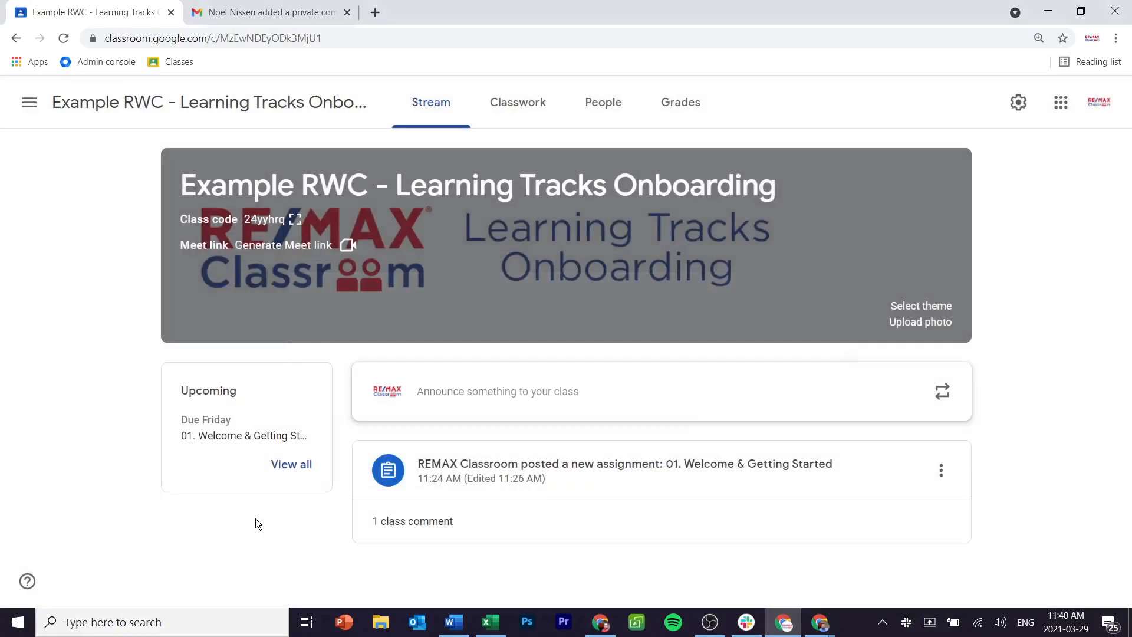
# Step: Post the announcement 'Great Job so far everyone!' to the class Stream
pyautogui.click(481, 388)
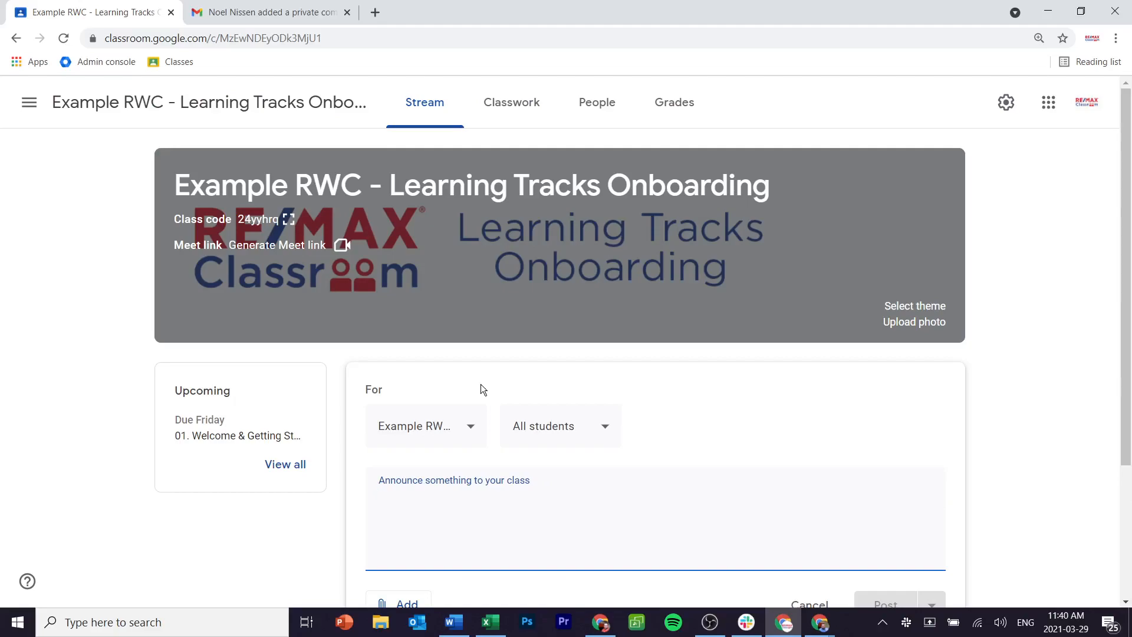
pyautogui.write('Great Job sd')
pyautogui.press('BackSpace')
pyautogui.press('BackSpace')
pyautogui.write('so')
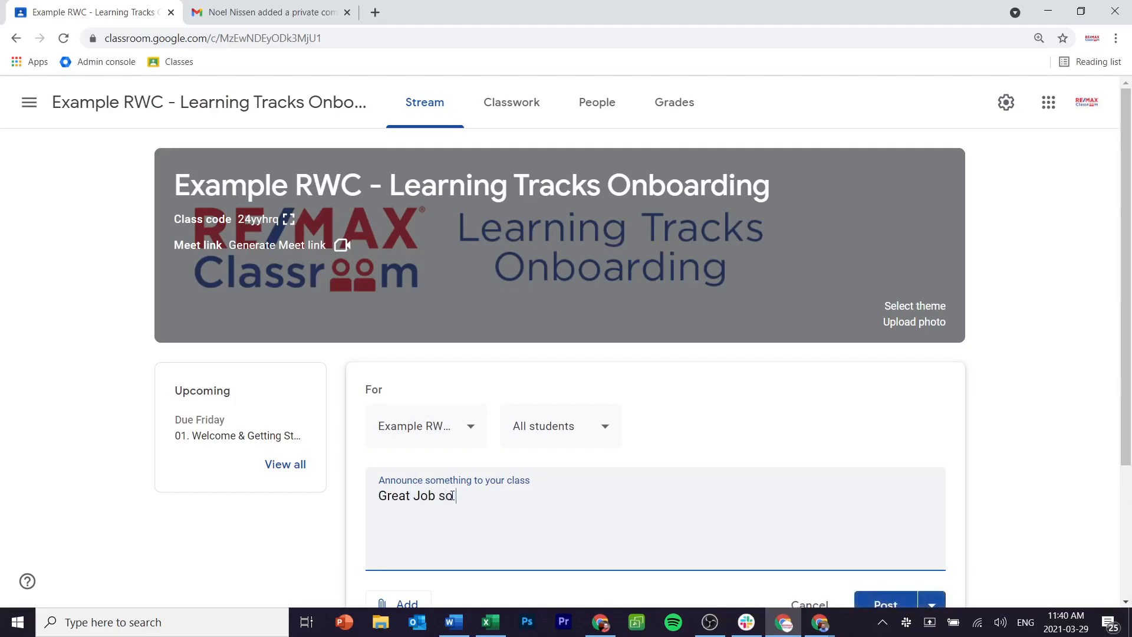
pyautogui.write(' far everyone!')
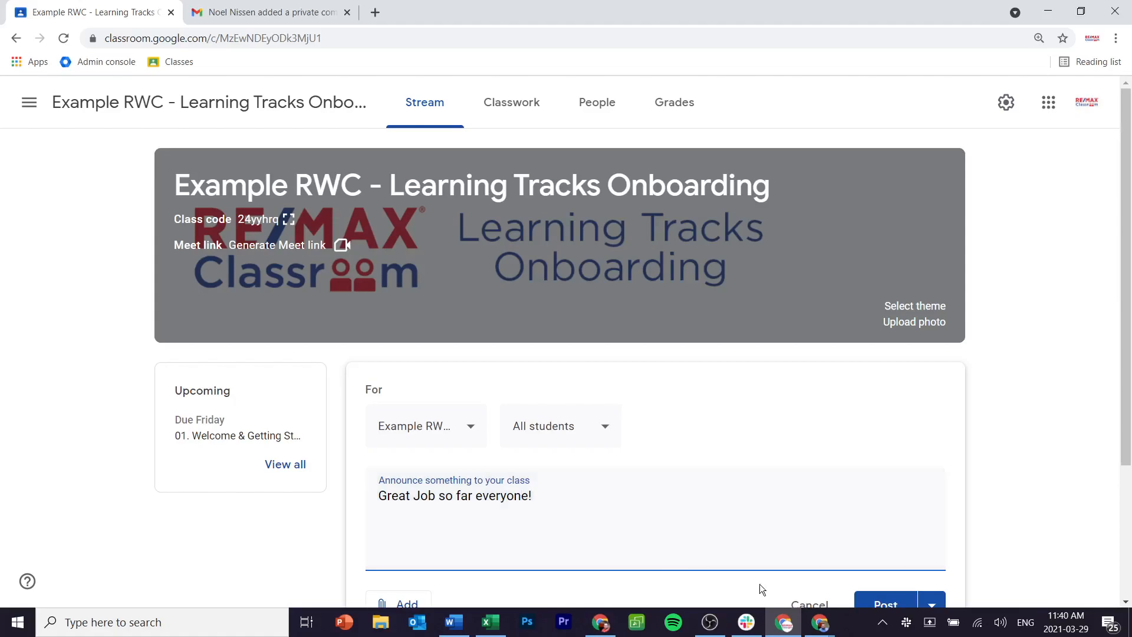
pyautogui.click(867, 596)
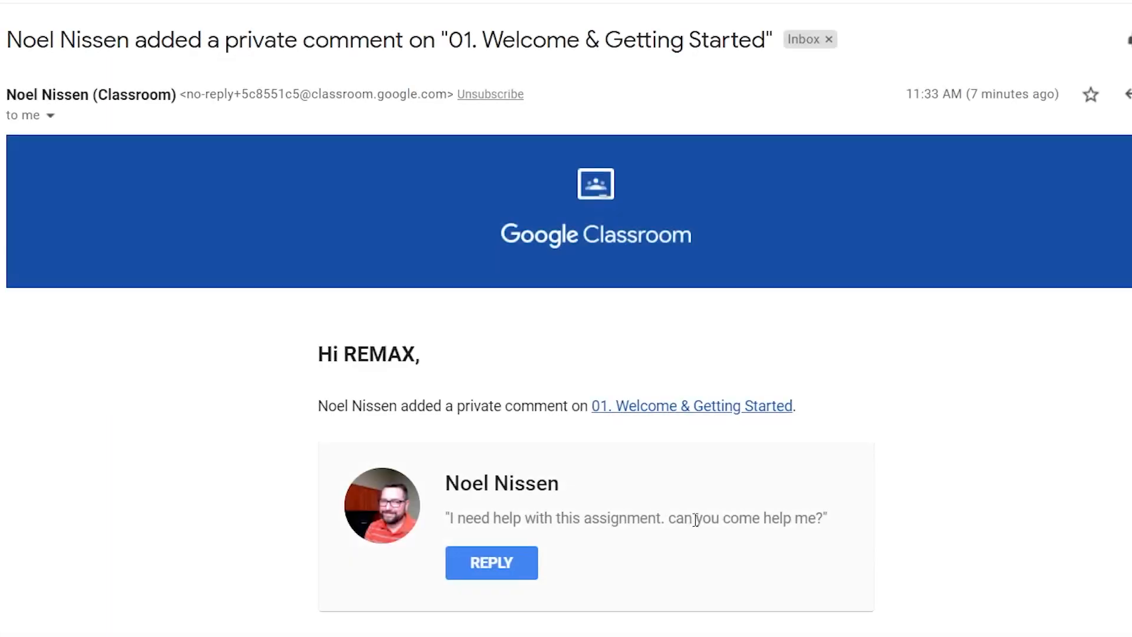
# Step: Follow the '01. Welcome & Getting Started' link in the notification email back to the class
pyautogui.scroll(-4, 695, 518)
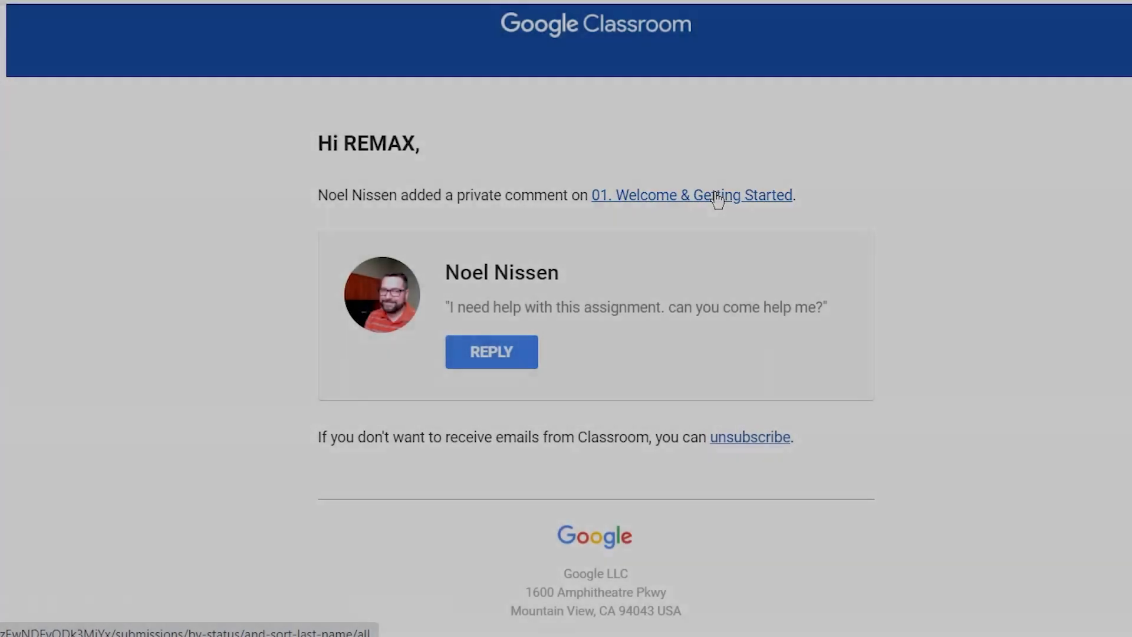
pyautogui.click(717, 199)
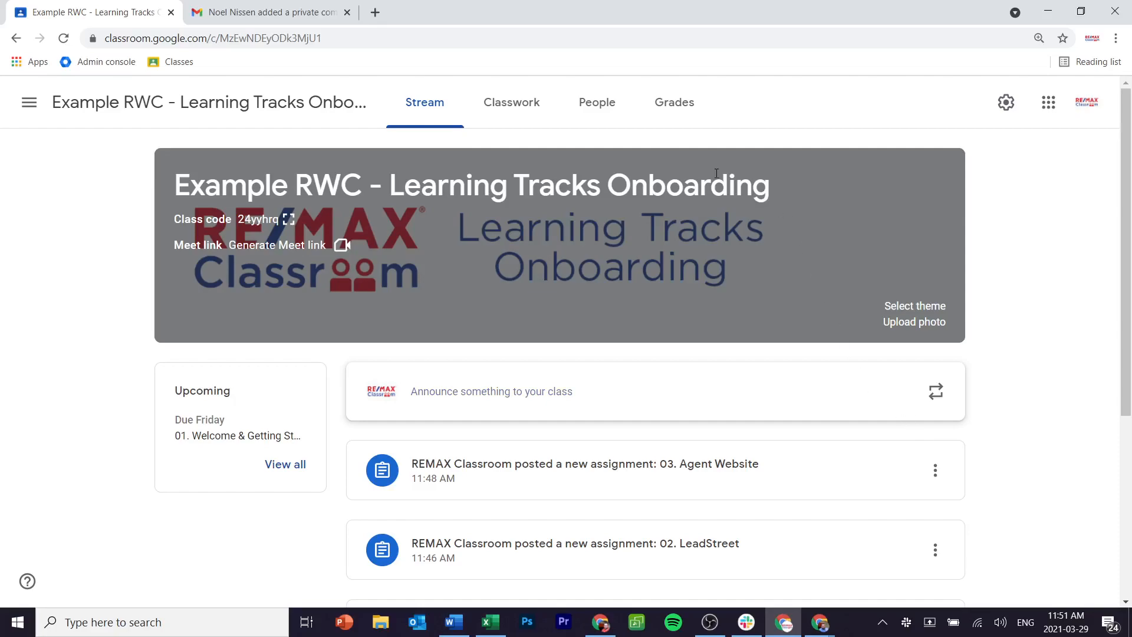
# Step: Enter 100 for both students on the Welcome, LeadStreet and Agent Website assignments in Grades
pyautogui.click(663, 117)
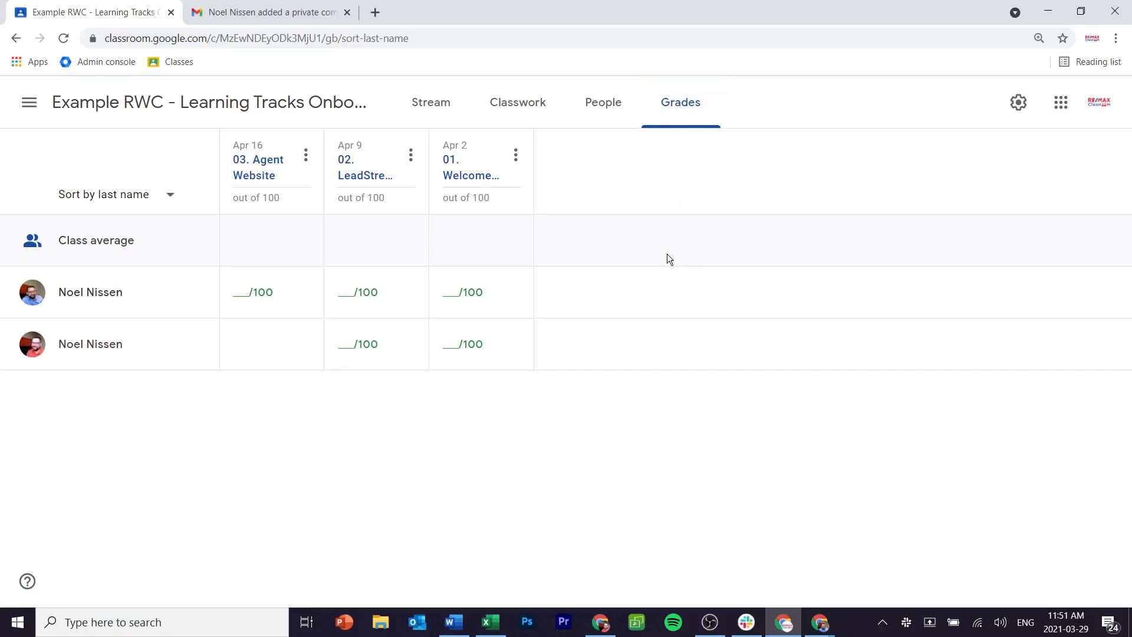
pyautogui.click(448, 293)
pyautogui.write('100')
pyautogui.click(455, 340)
pyautogui.write('100')
pyautogui.click(357, 293)
pyautogui.write('100')
pyautogui.click(366, 340)
pyautogui.write('100')
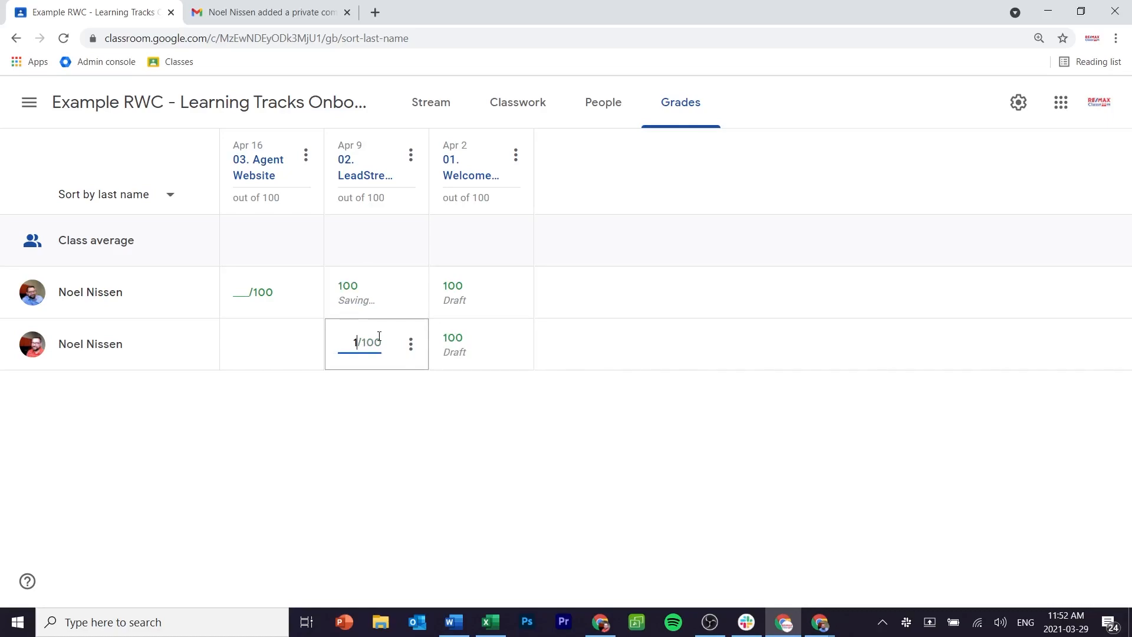
pyautogui.click(283, 294)
pyautogui.write('100')
pyautogui.click(676, 300)
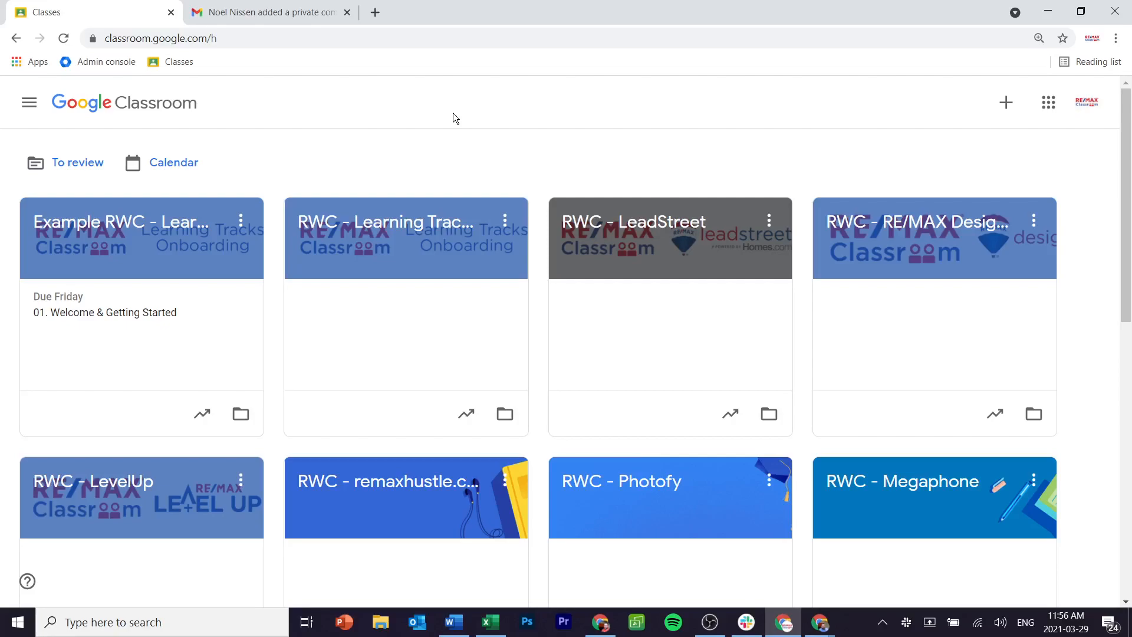
# Step: Open Classroom Settings and expand Class notifications, confirming every class is switched on
pyautogui.click(29, 102)
pyautogui.scroll(-6, 26, 277)
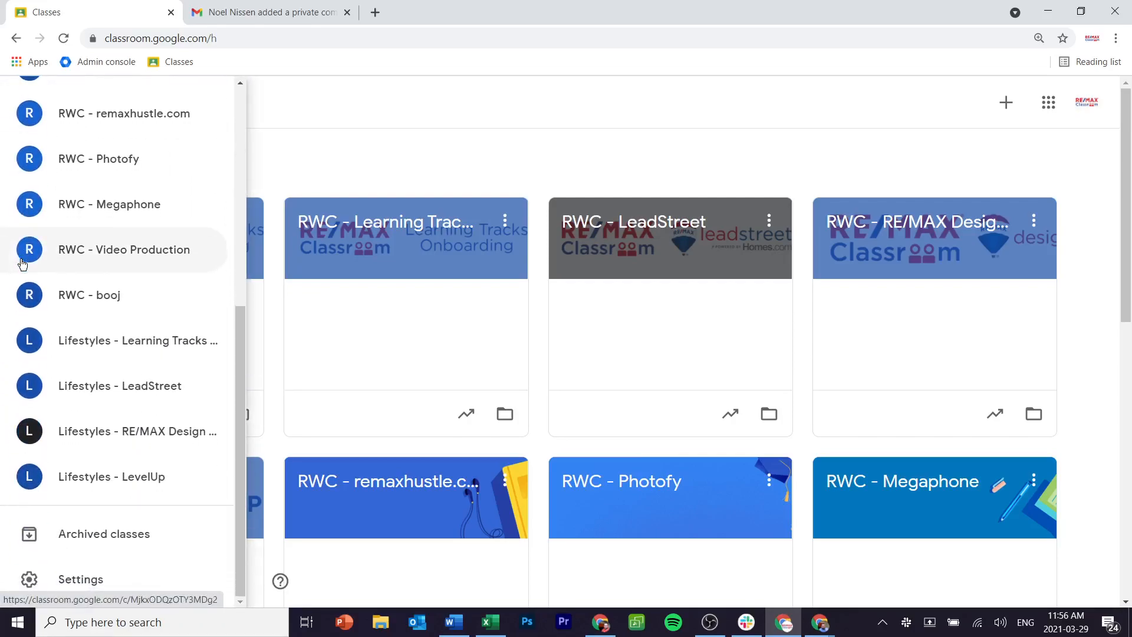
pyautogui.click(89, 583)
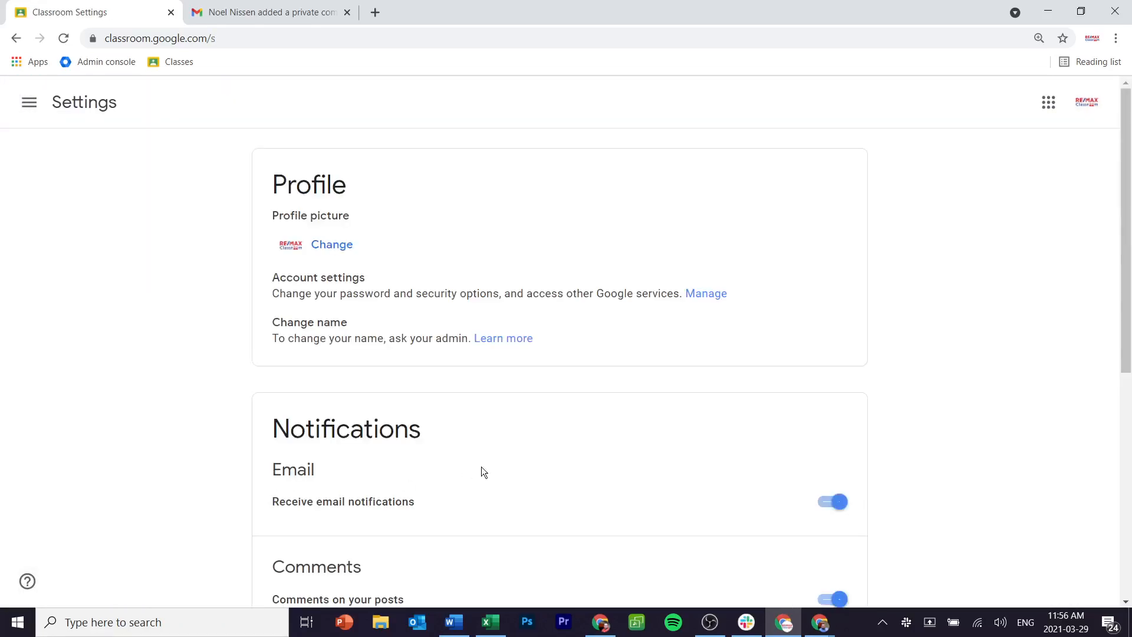
pyautogui.scroll(-5, 524, 426)
pyautogui.scroll(-1, 526, 425)
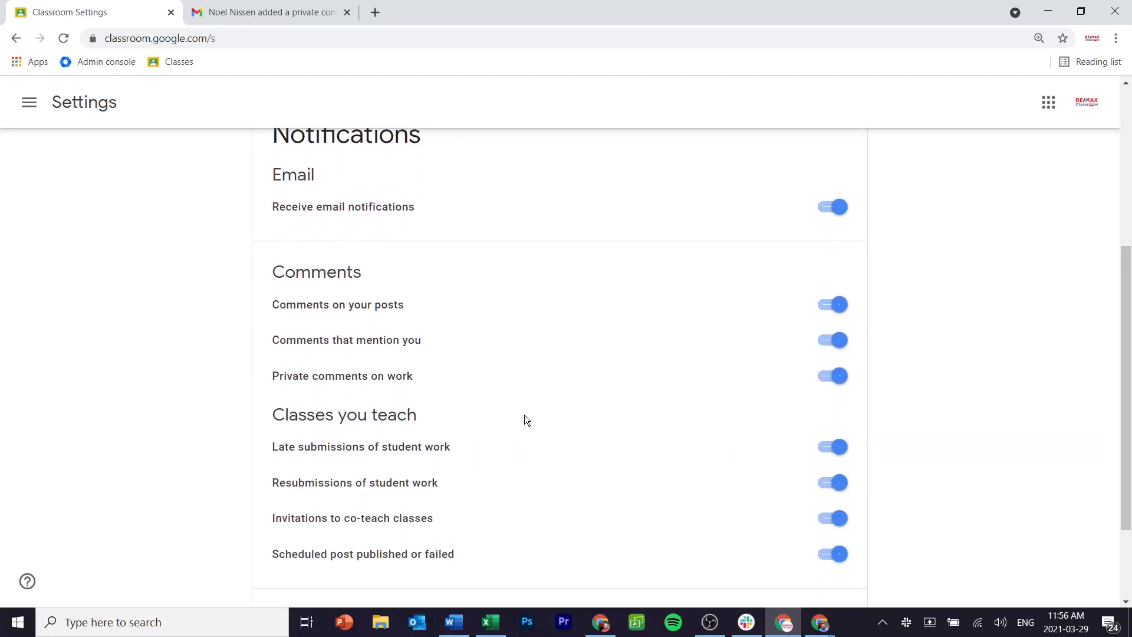
pyautogui.scroll(-1, 526, 414)
pyautogui.scroll(-2, 525, 412)
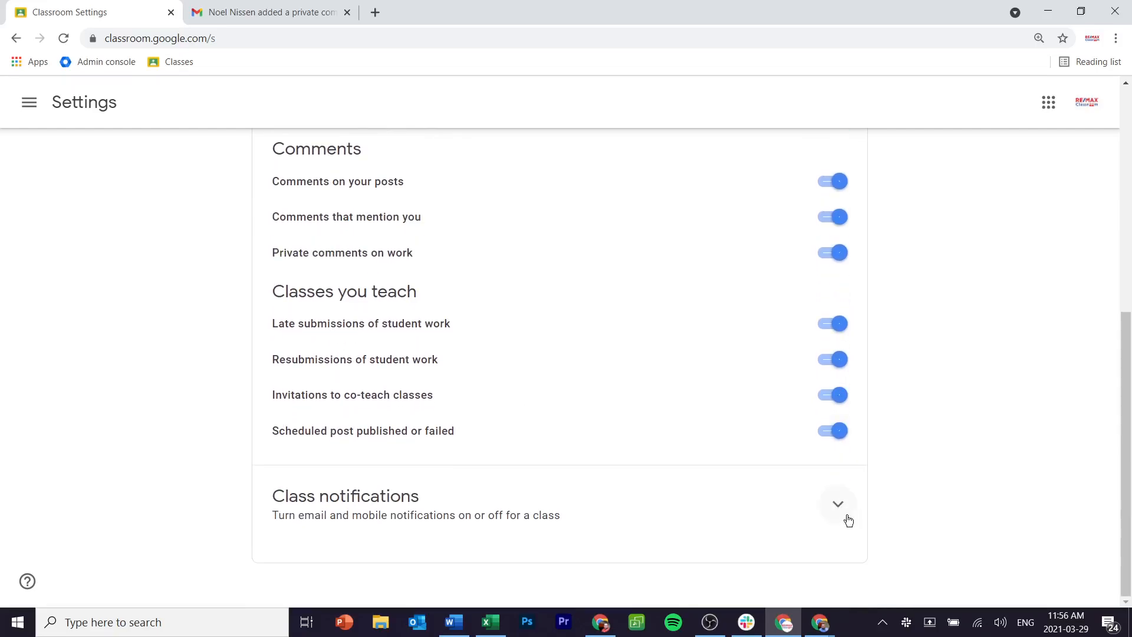
pyautogui.click(839, 508)
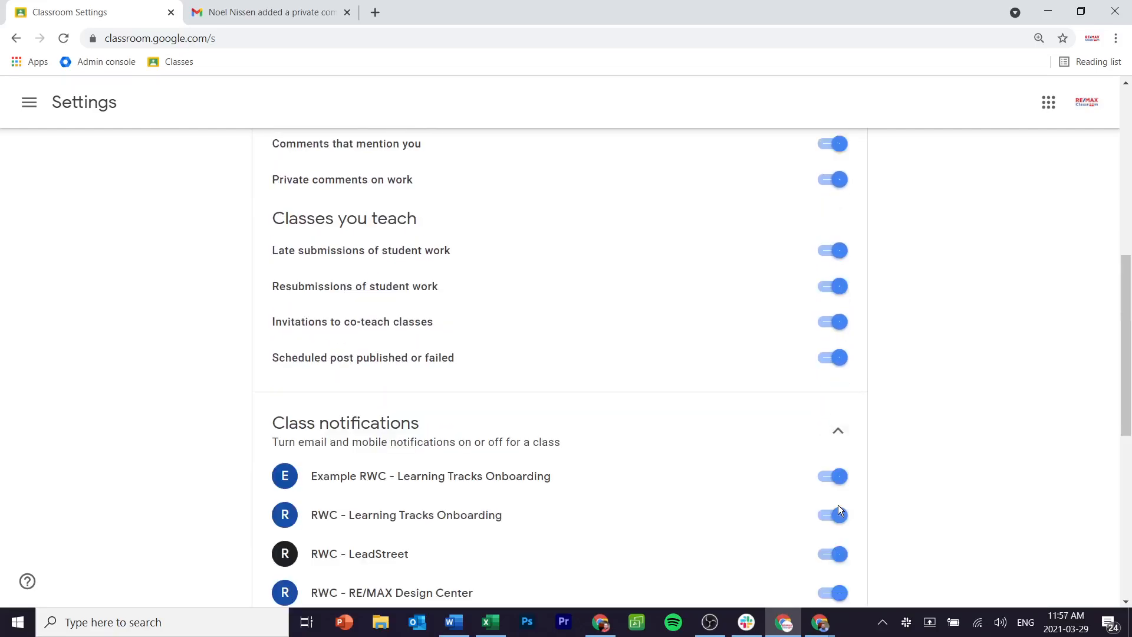
pyautogui.scroll(-5, 840, 509)
pyautogui.scroll(-1, 837, 505)
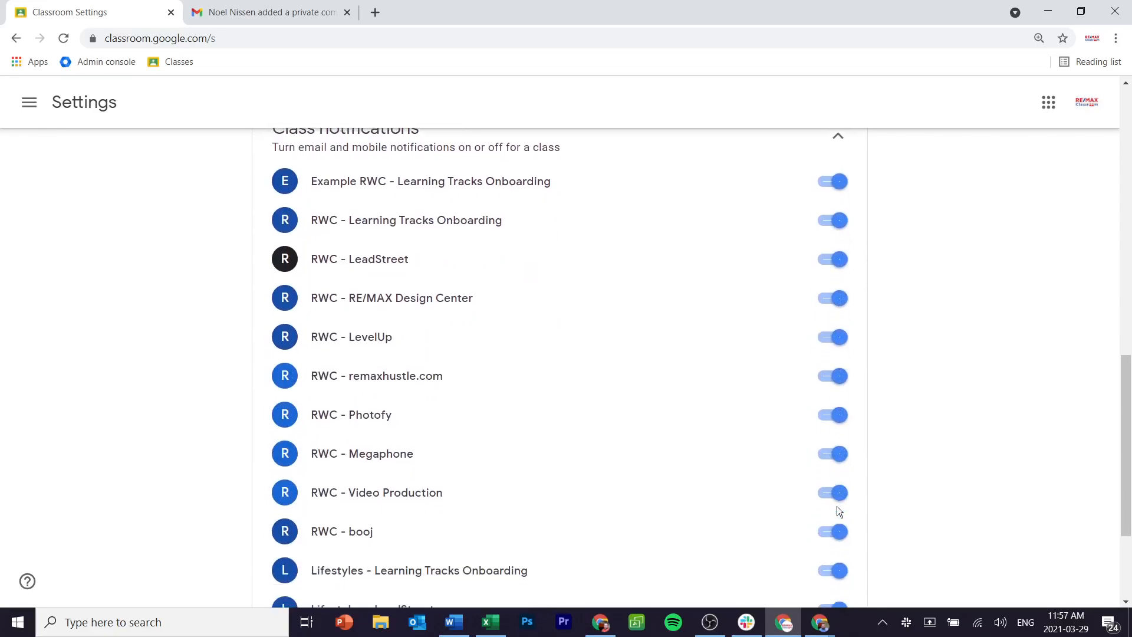